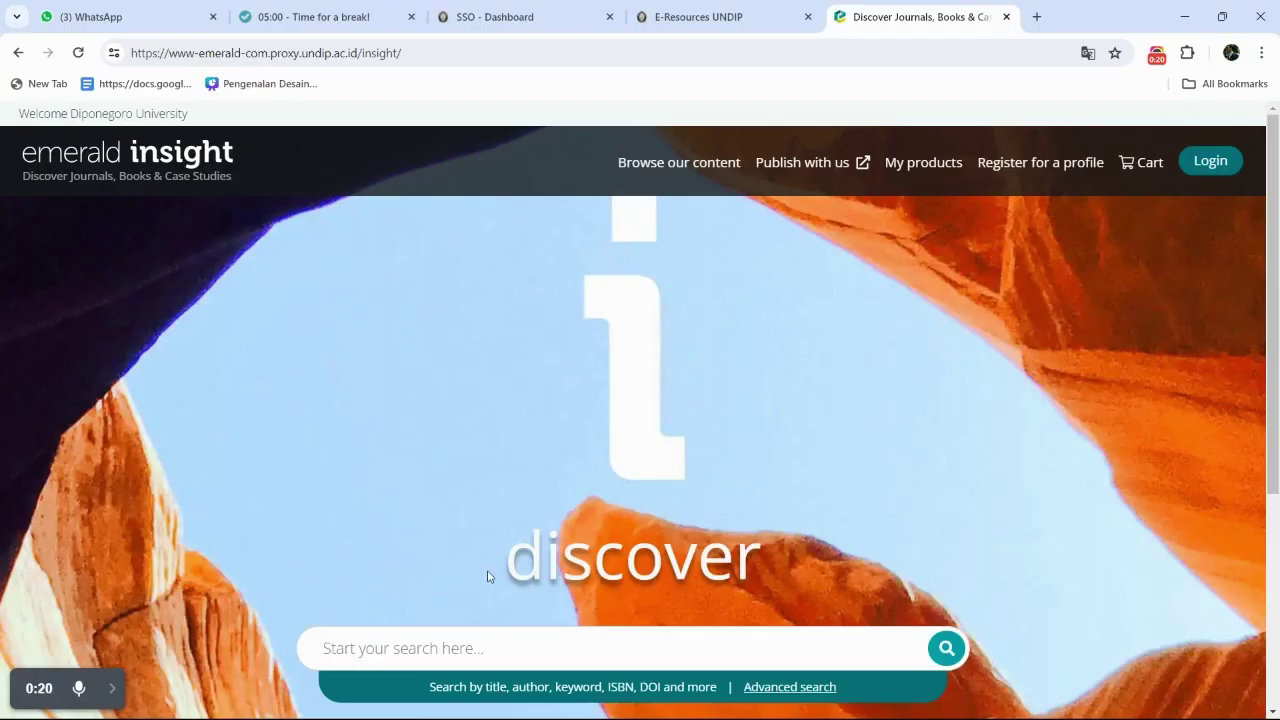
Search Emerald Insight for "library in user opinion"
{"action": "left_click", "coordinate": [460, 650]}
{"action": "scroll", "coordinate": [460, 655], "scroll_direction": "down", "scroll_amount": 2}
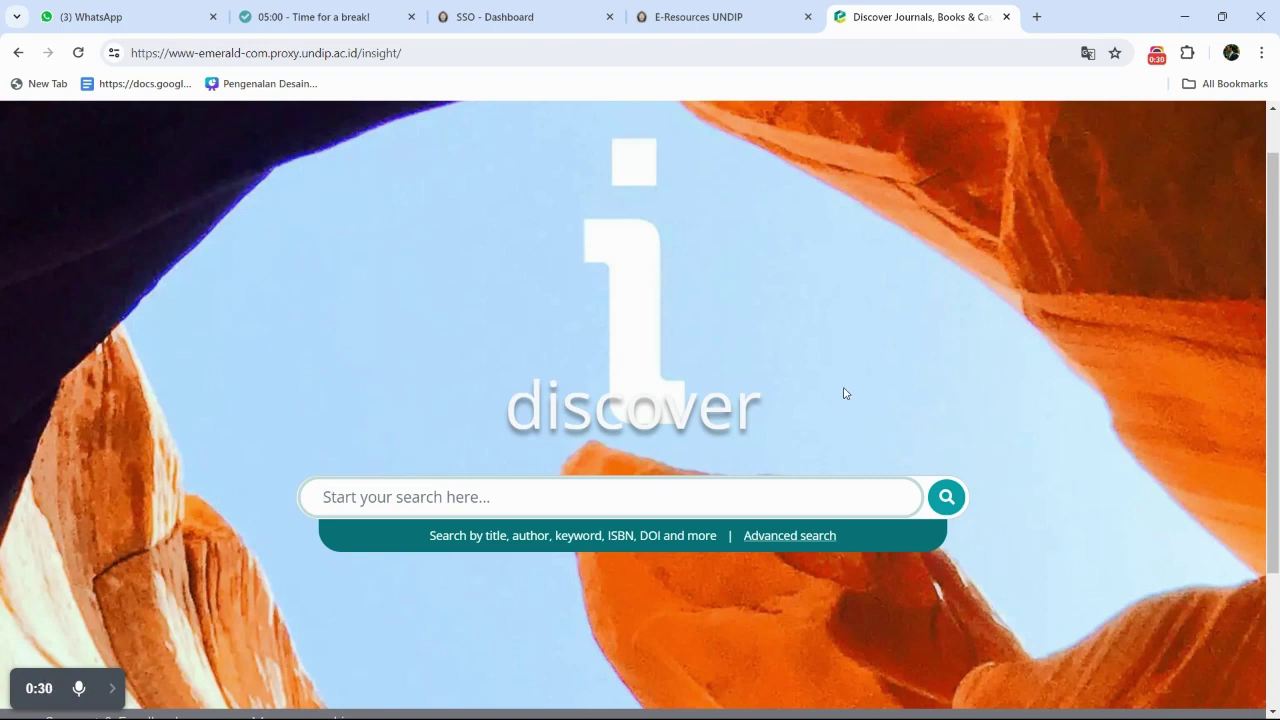
{"action": "type", "text": "library"}
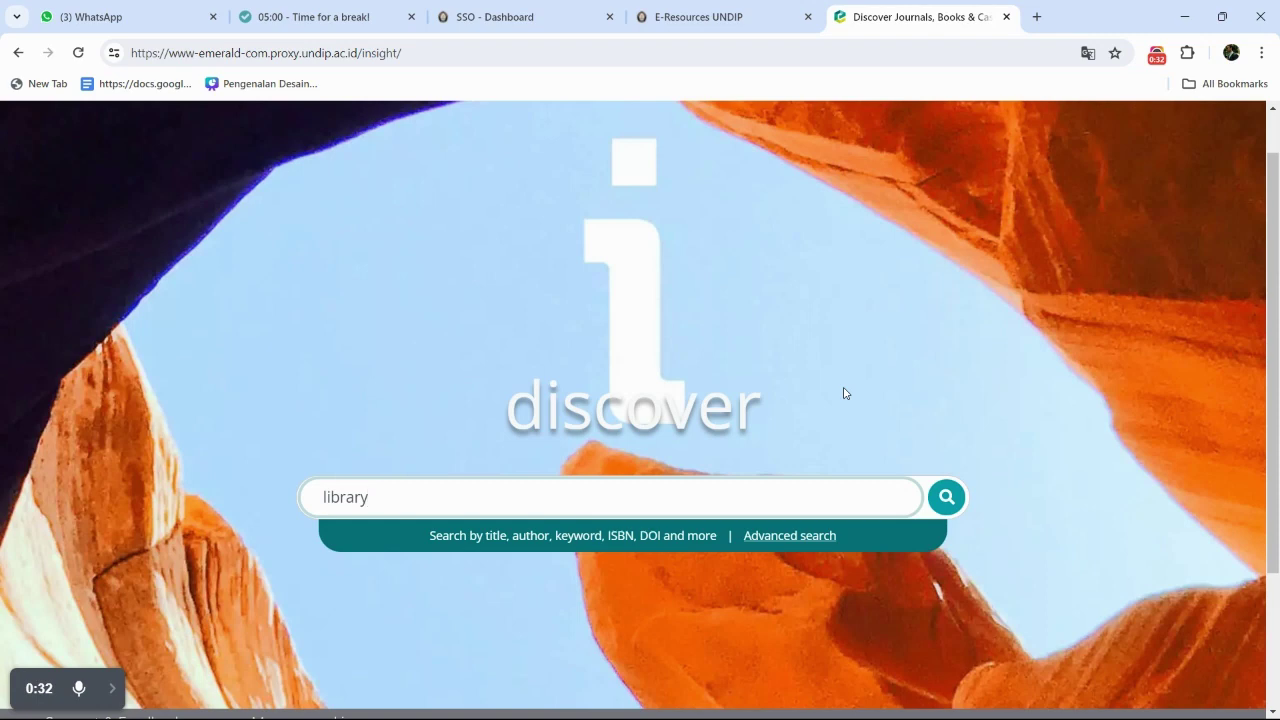
{"action": "type", "text": " in user opinion"}
{"action": "left_click", "coordinate": [946, 497]}
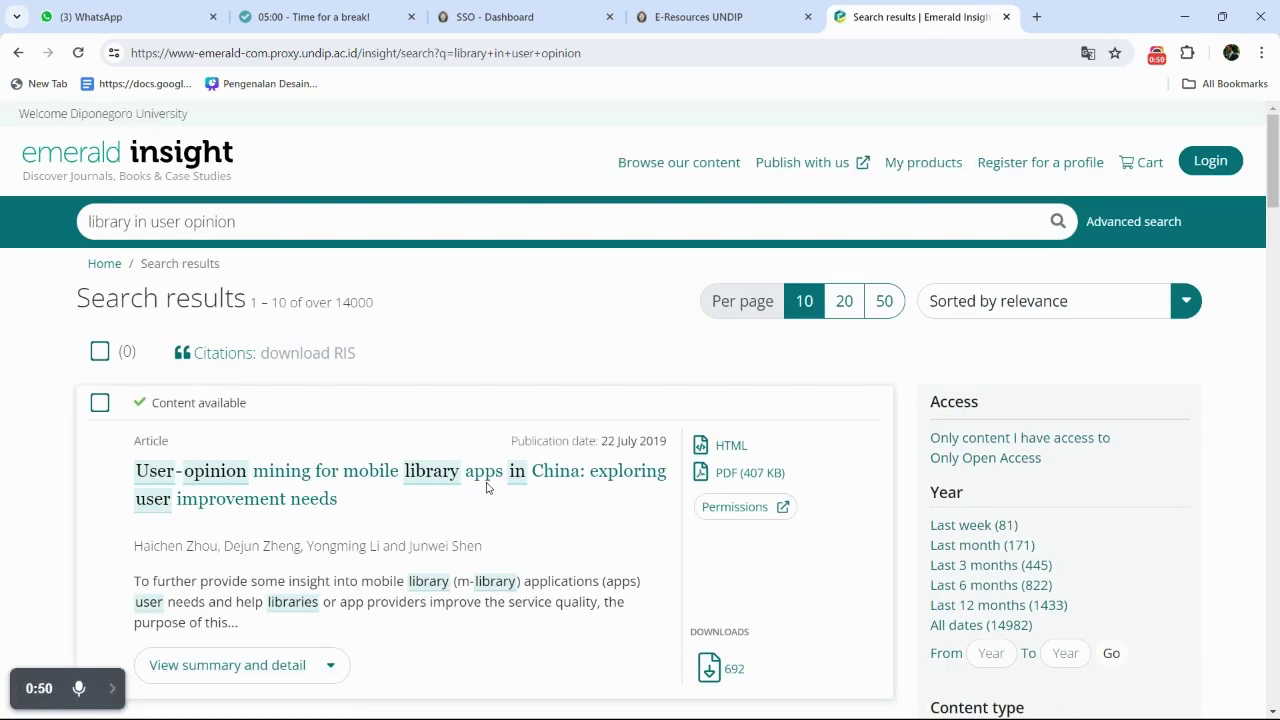
Browse the search results for "library in user opinion", examining the article titles, publication dates and access labels
{"action": "scroll", "coordinate": [579, 410], "scroll_direction": "down", "scroll_amount": 5}
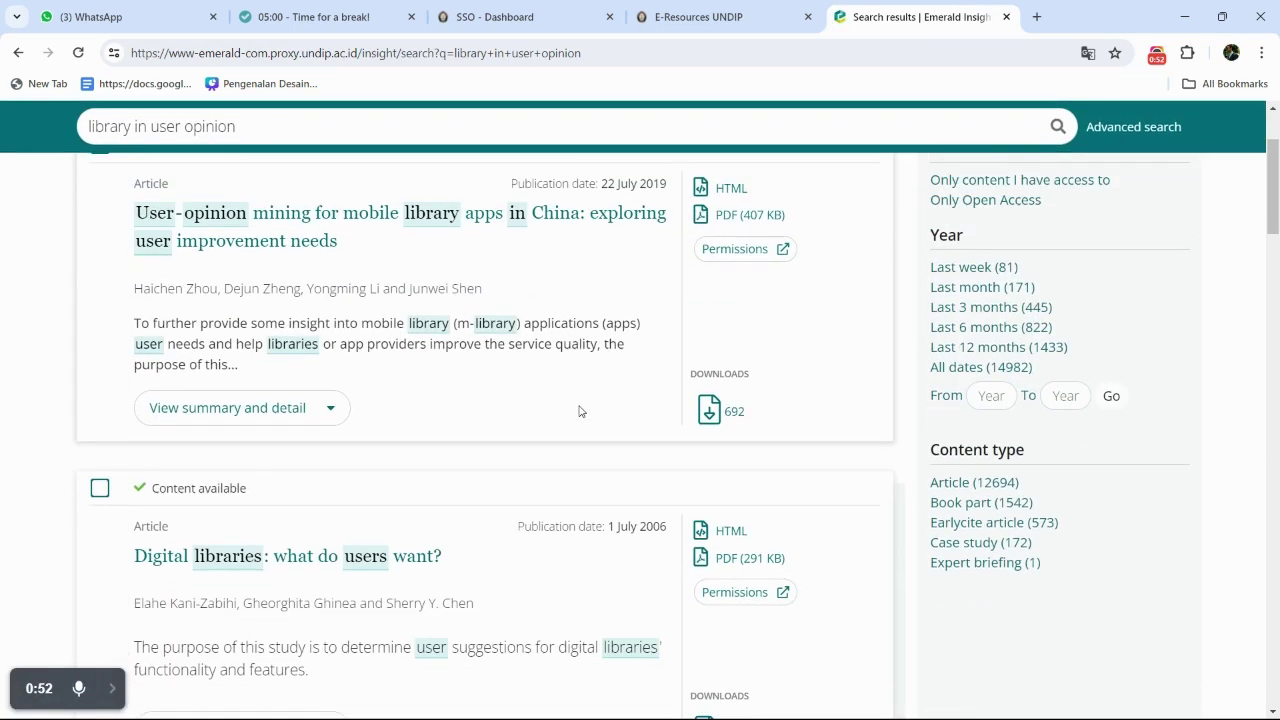
{"action": "scroll", "coordinate": [579, 410], "scroll_direction": "down", "scroll_amount": 12}
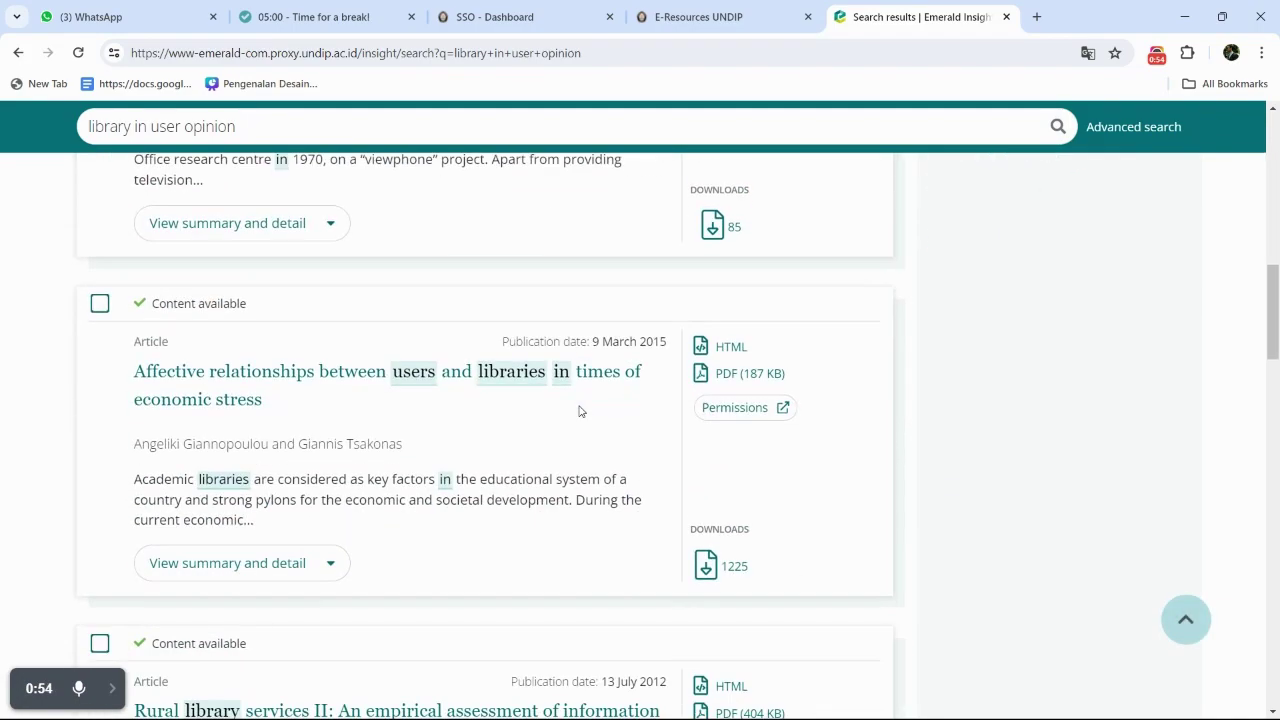
{"action": "scroll", "coordinate": [579, 410], "scroll_direction": "down", "scroll_amount": 3}
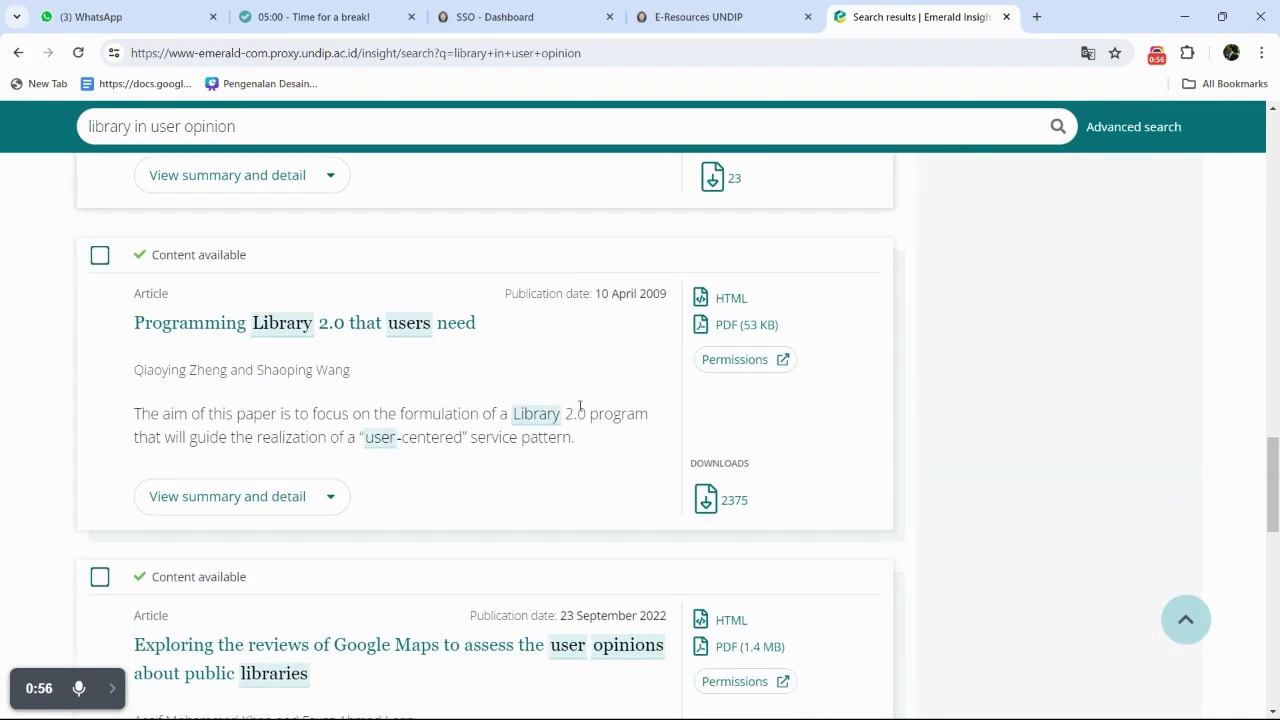
{"action": "scroll", "coordinate": [579, 410], "scroll_direction": "up", "scroll_amount": 13}
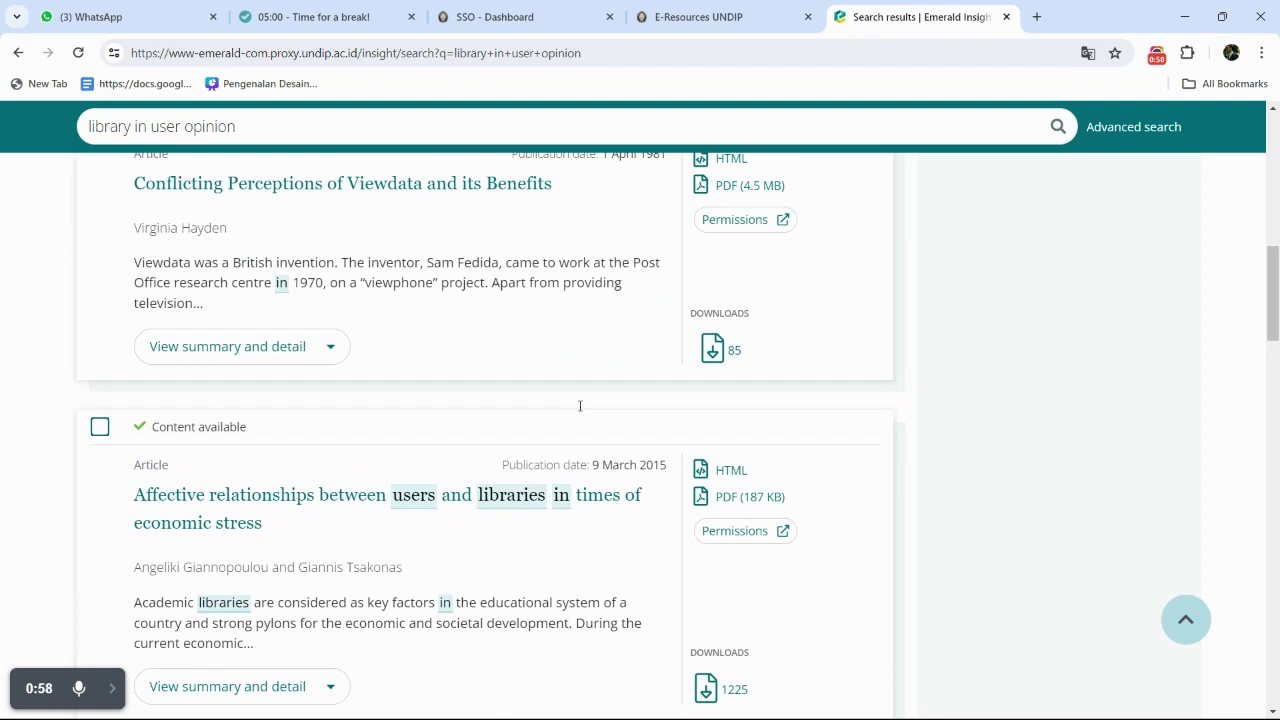
{"action": "scroll", "coordinate": [579, 410], "scroll_direction": "up", "scroll_amount": 2}
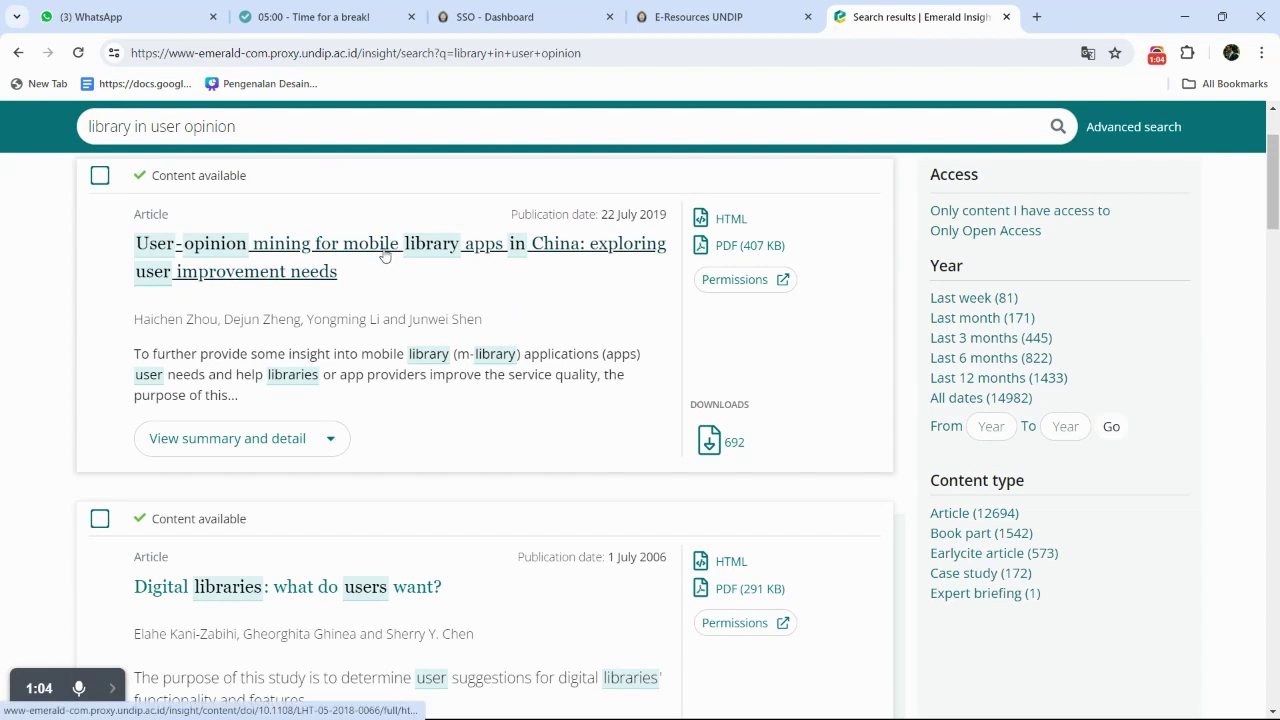
{"action": "scroll", "coordinate": [383, 253], "scroll_direction": "down", "scroll_amount": 3}
{"action": "scroll", "coordinate": [349, 355], "scroll_direction": "down", "scroll_amount": 5}
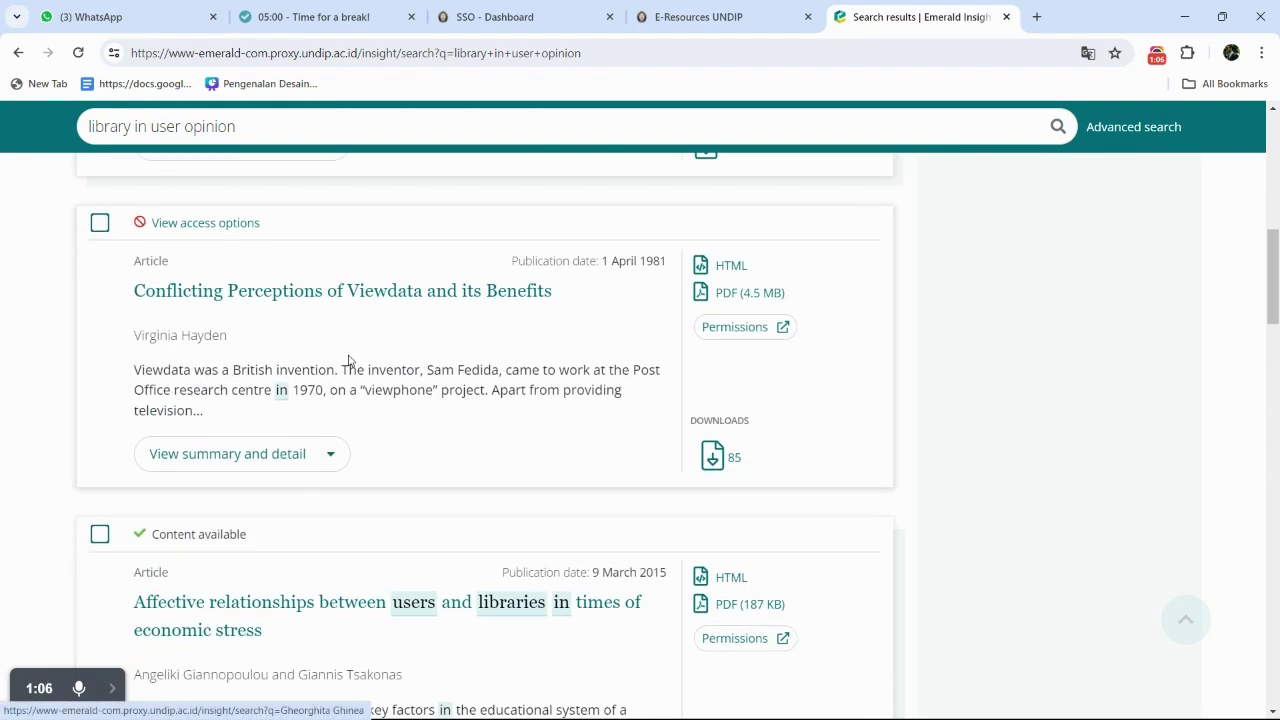
{"action": "scroll", "coordinate": [349, 360], "scroll_direction": "down", "scroll_amount": 2}
{"action": "scroll", "coordinate": [276, 380], "scroll_direction": "down", "scroll_amount": 3}
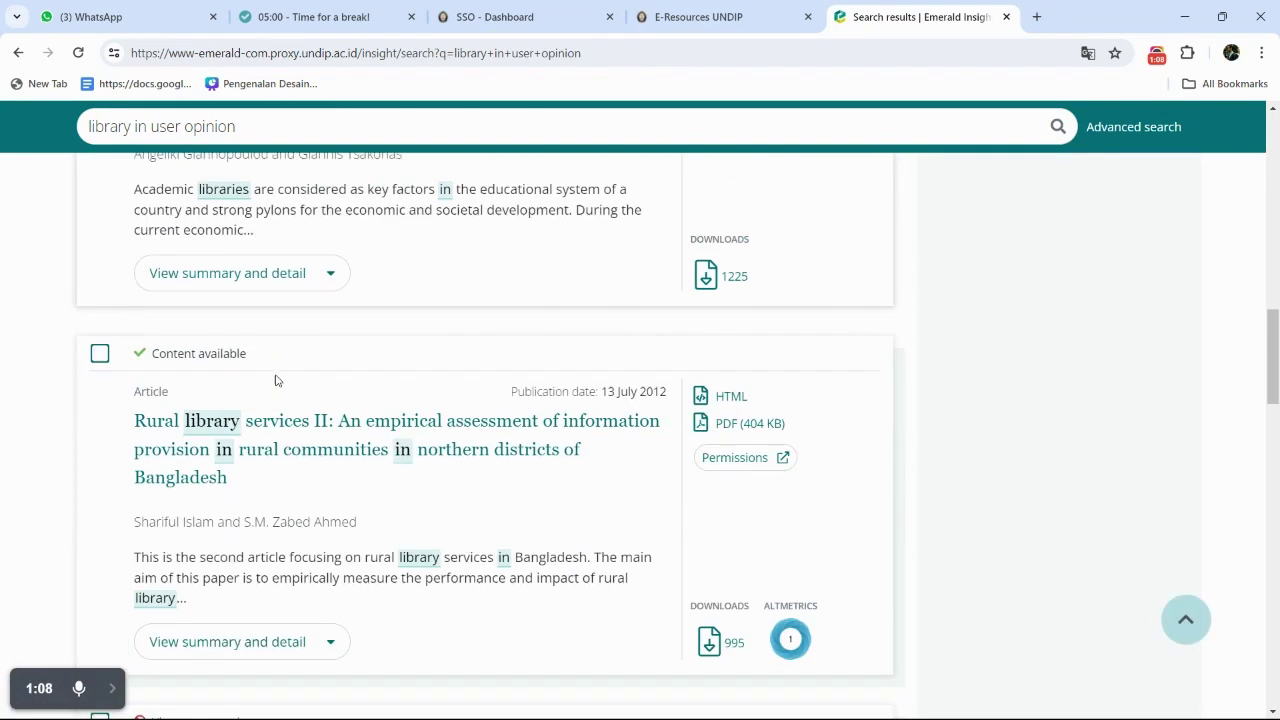
{"action": "scroll", "coordinate": [276, 380], "scroll_direction": "down", "scroll_amount": 2}
{"action": "scroll", "coordinate": [276, 380], "scroll_direction": "down", "scroll_amount": 2}
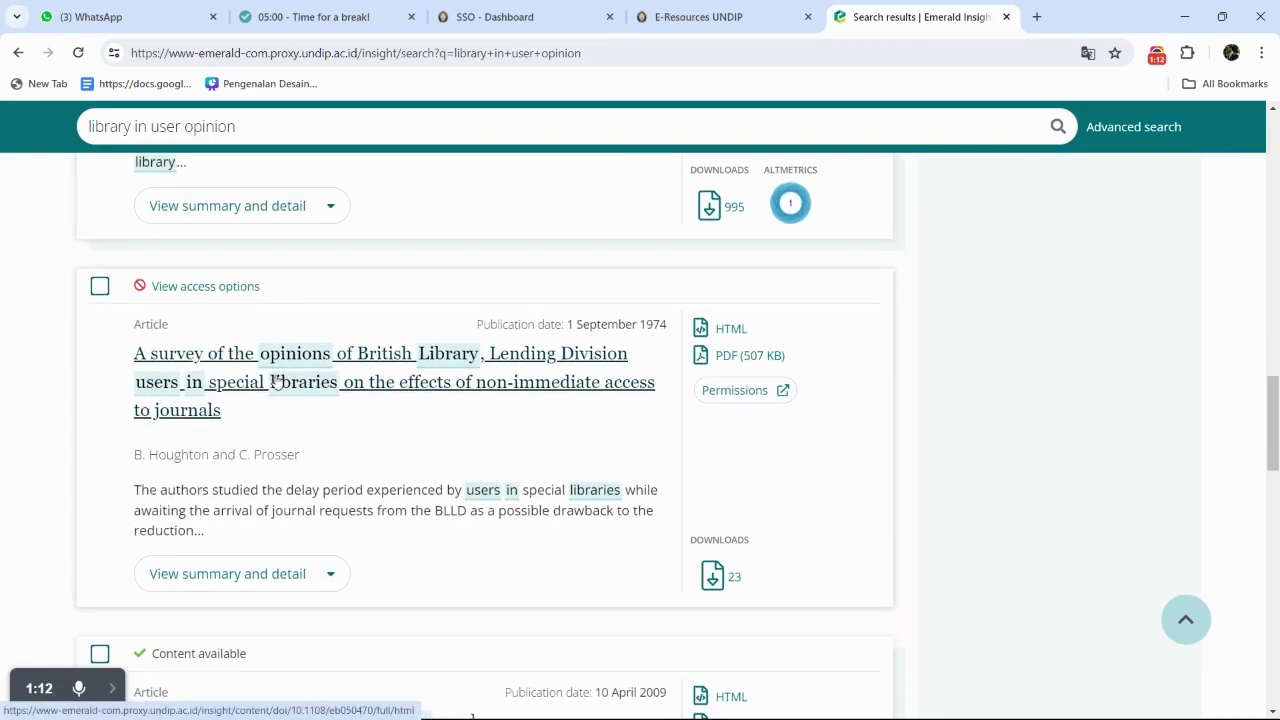
{"action": "scroll", "coordinate": [277, 383], "scroll_direction": "up", "scroll_amount": 10}
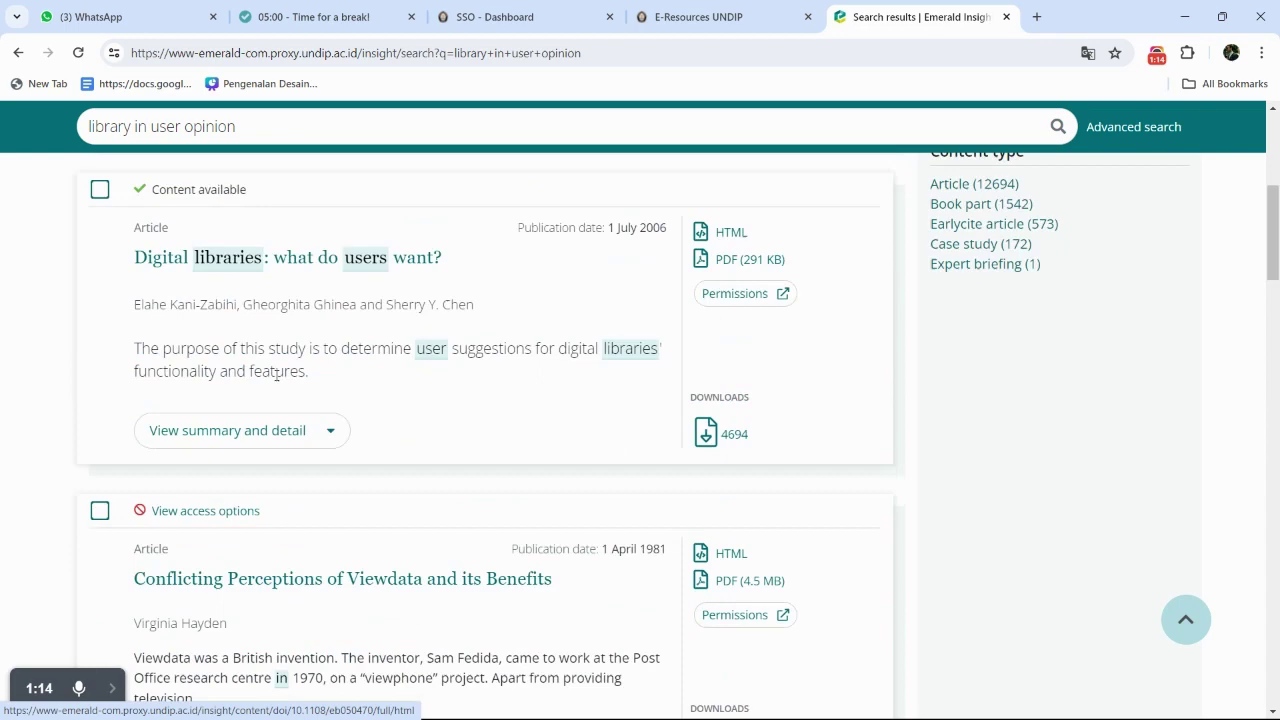
{"action": "scroll", "coordinate": [277, 383], "scroll_direction": "up", "scroll_amount": 6}
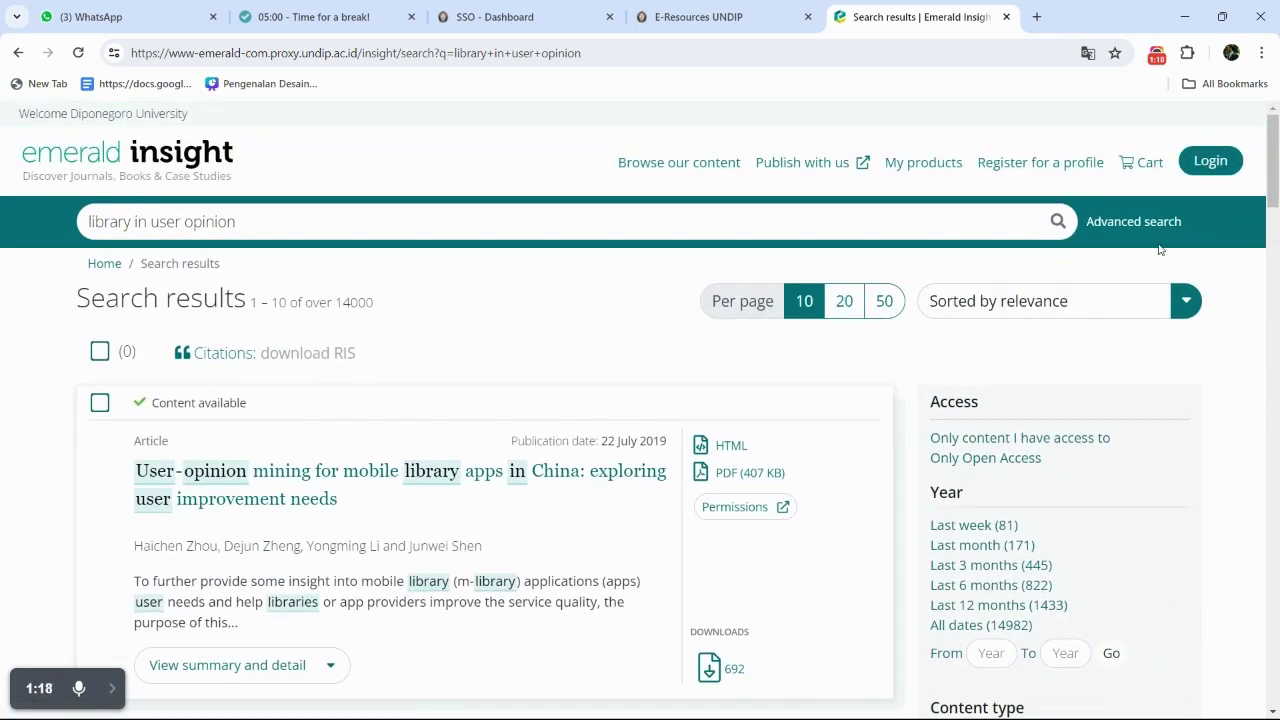
Set up a two-row advanced search with "information seekers" as the first row's search term
{"action": "left_click", "coordinate": [1113, 227]}
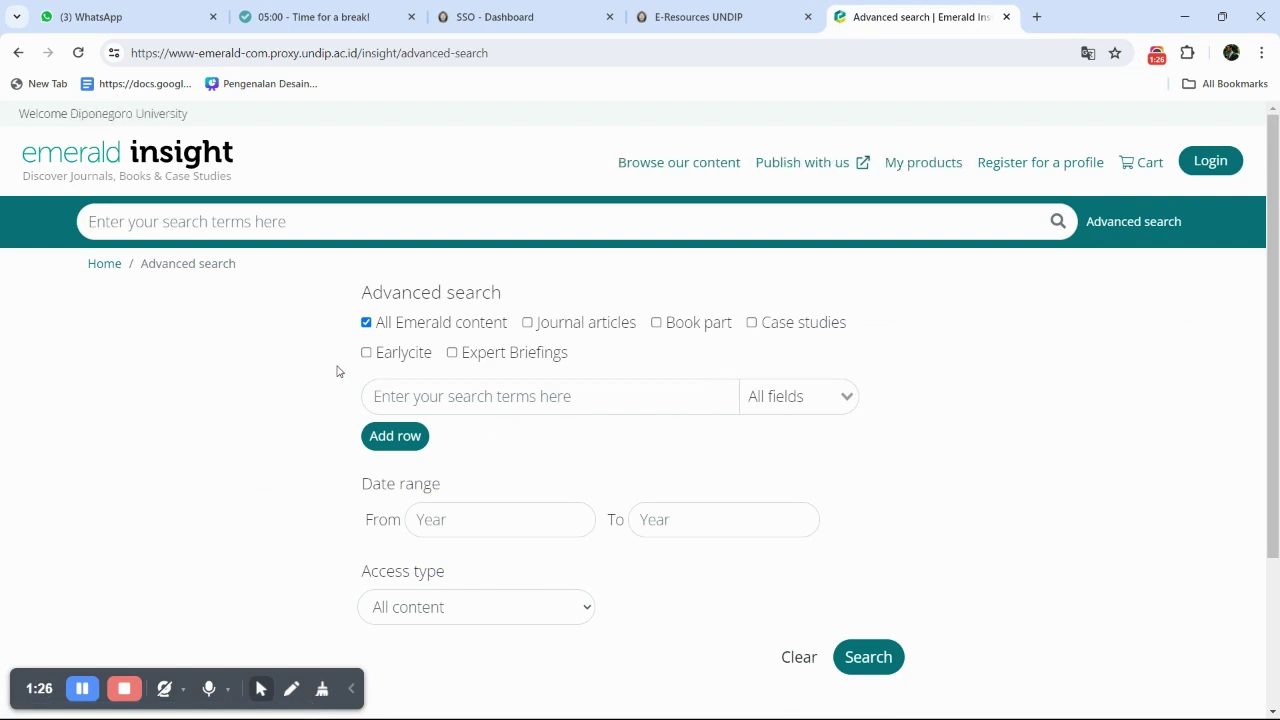
{"action": "left_click", "coordinate": [392, 440]}
{"action": "left_click", "coordinate": [463, 402]}
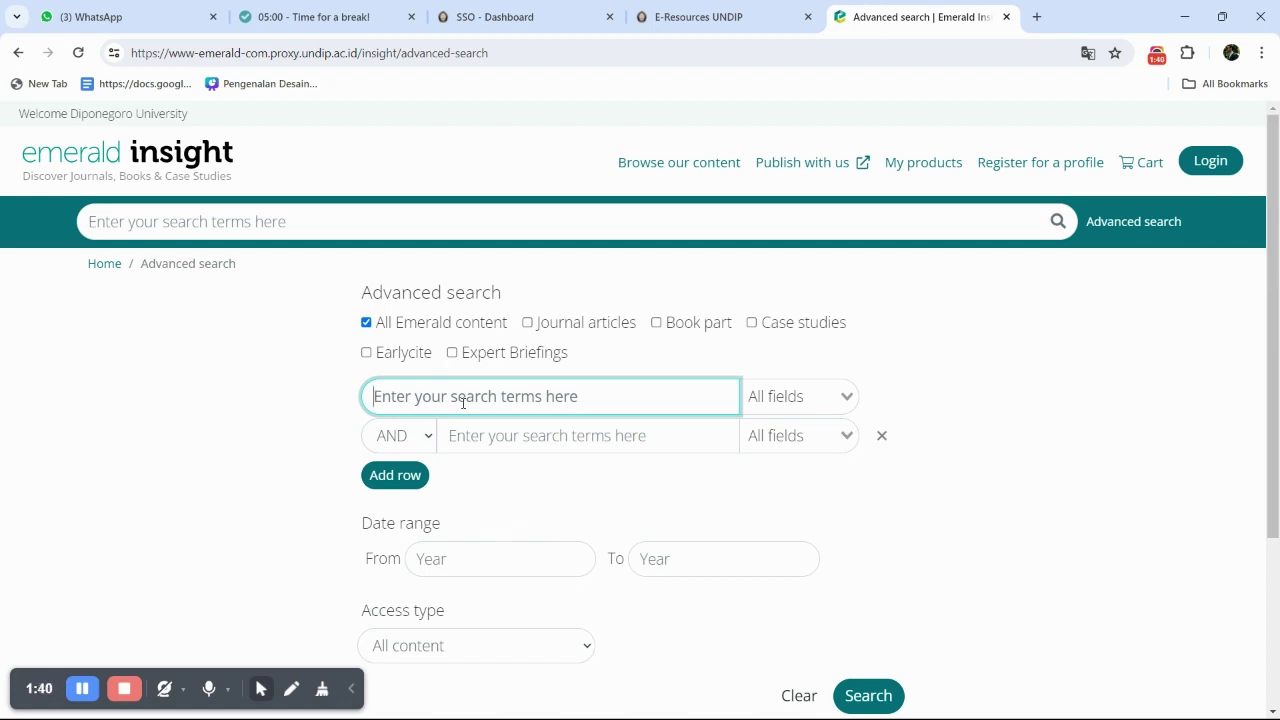
{"action": "type", "text": "inf"}
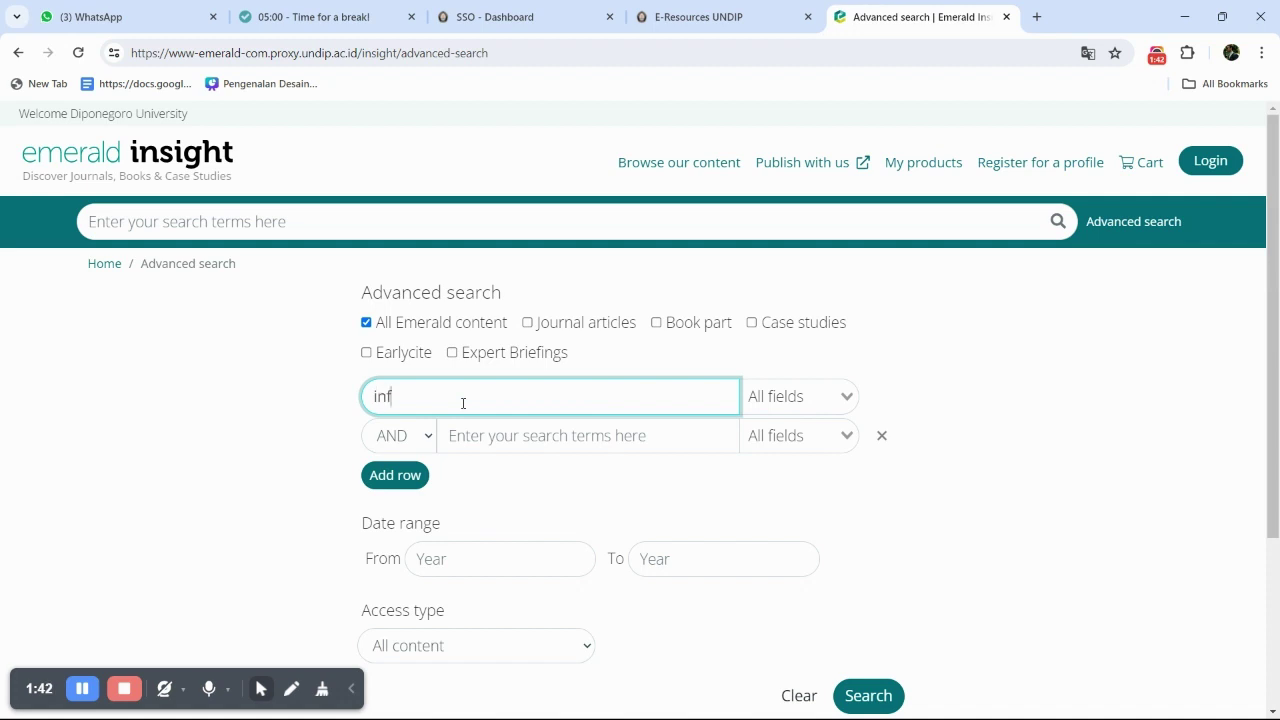
{"action": "type", "text": "ormation seekers"}
Enter "perspective library" as the term in the AND row and run the advanced search
{"action": "left_click", "coordinate": [513, 435]}
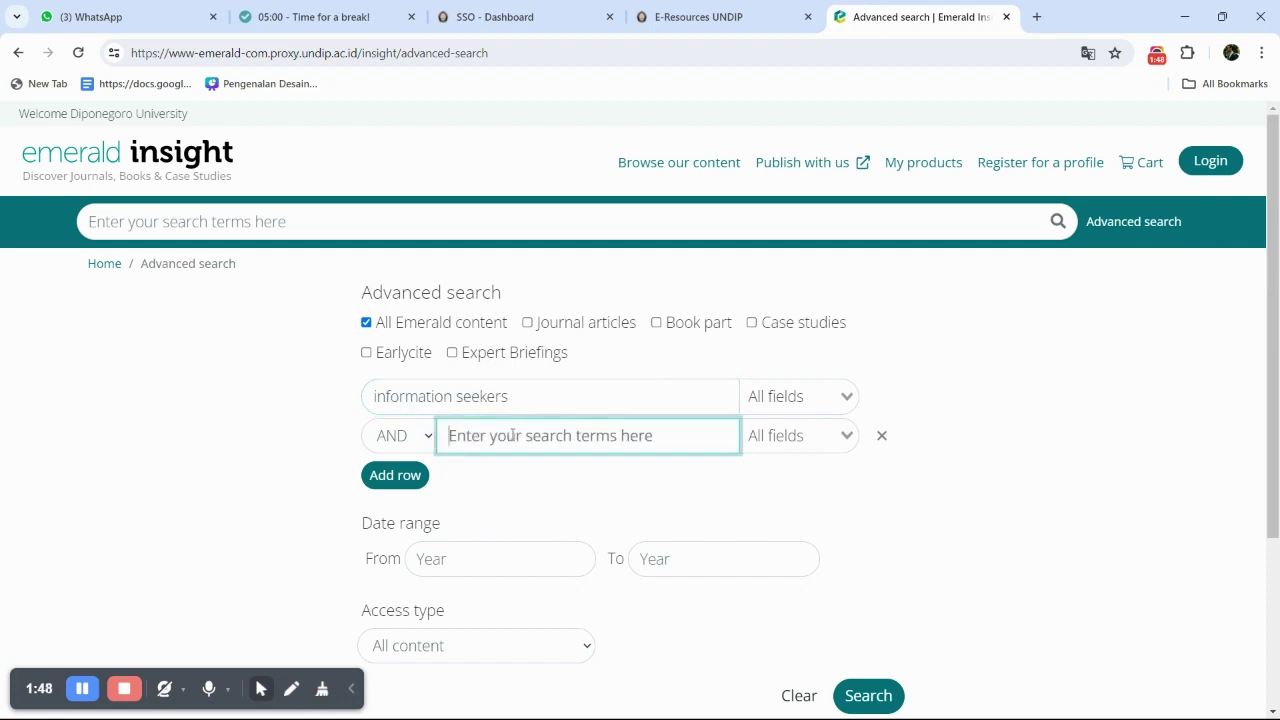
{"action": "type", "text": "perspective"}
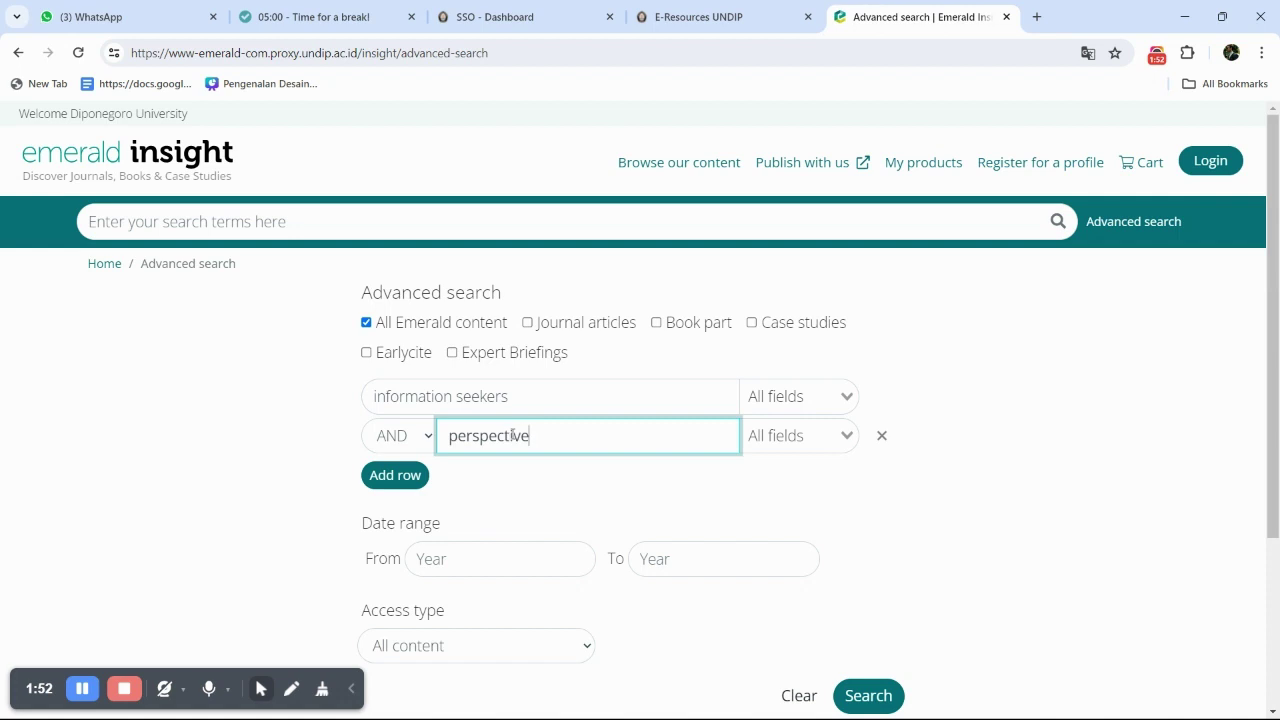
{"action": "type", "text": " librar"}
{"action": "scroll", "coordinate": [1125, 388], "scroll_direction": "down", "scroll_amount": 3}
{"action": "scroll", "coordinate": [1128, 388], "scroll_direction": "up", "scroll_amount": 3}
{"action": "left_click", "coordinate": [858, 697]}
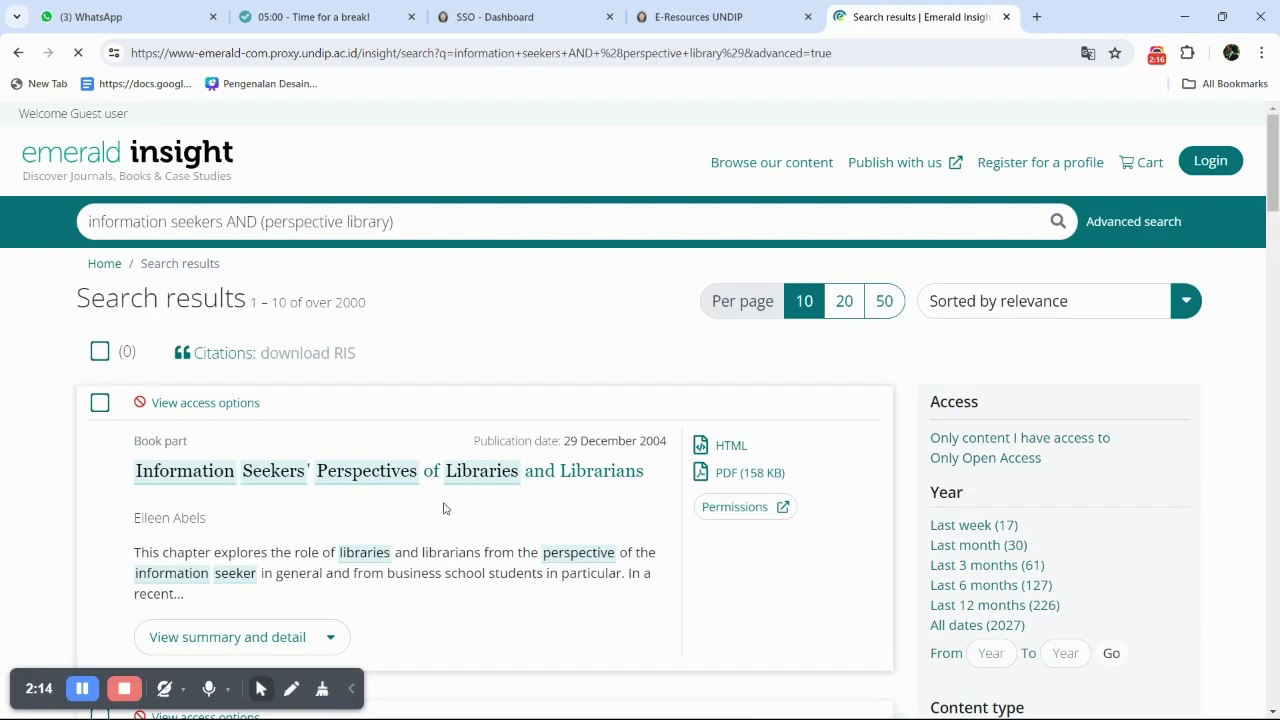
Browse the advanced search results, examining how the titles and summaries match the entered terms
{"action": "scroll", "coordinate": [443, 505], "scroll_direction": "down", "scroll_amount": 3}
{"action": "scroll", "coordinate": [443, 508], "scroll_direction": "down", "scroll_amount": 4}
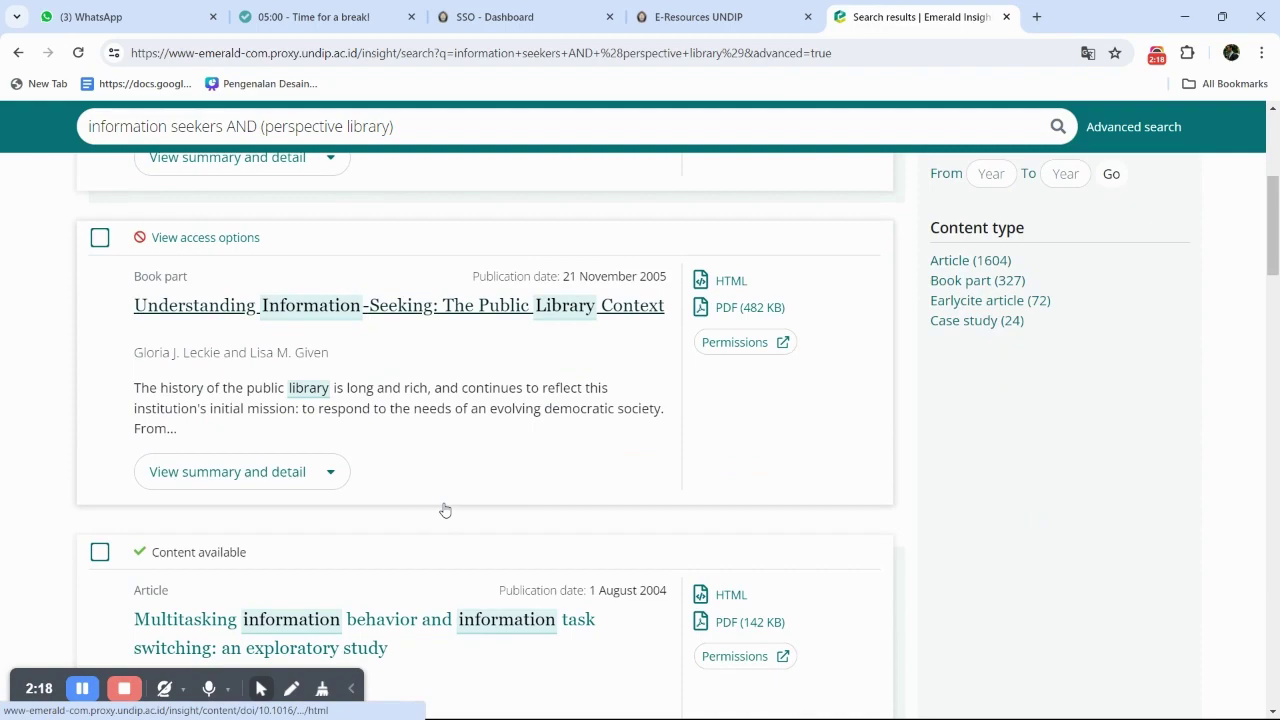
{"action": "scroll", "coordinate": [443, 508], "scroll_direction": "down", "scroll_amount": 4}
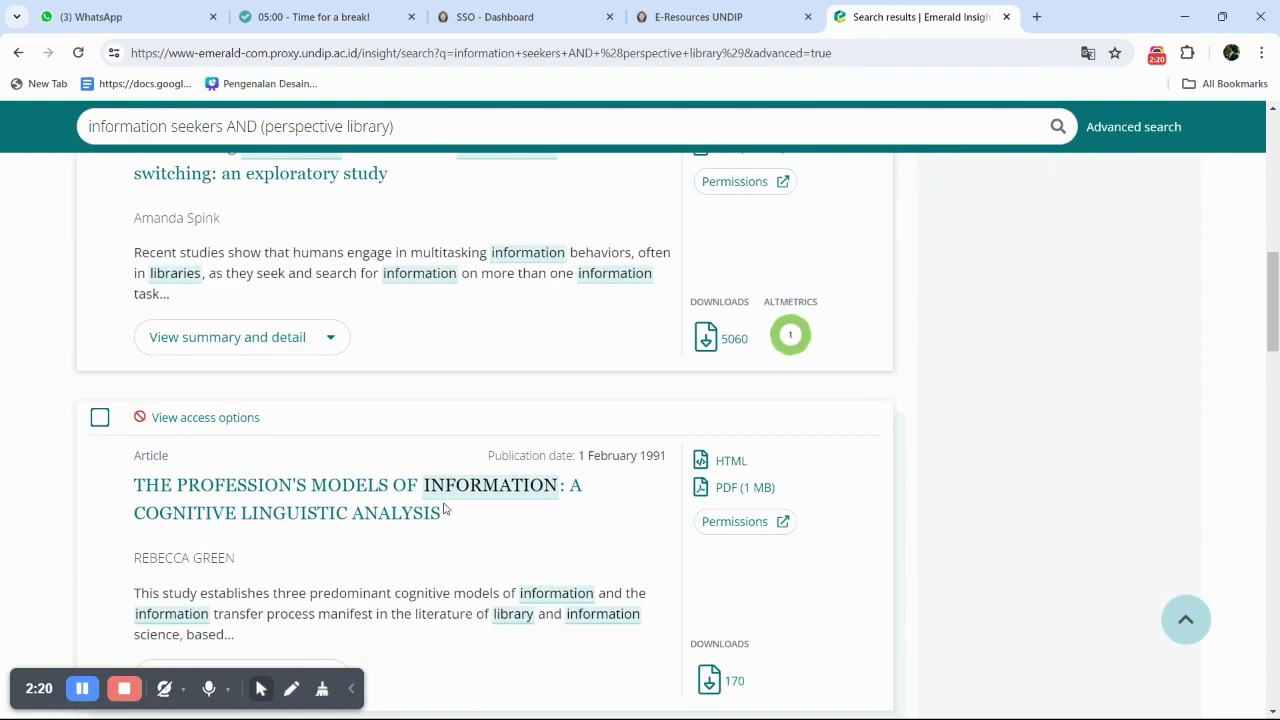
{"action": "scroll", "coordinate": [445, 509], "scroll_direction": "up", "scroll_amount": 5}
{"action": "scroll", "coordinate": [445, 509], "scroll_direction": "up", "scroll_amount": 6}
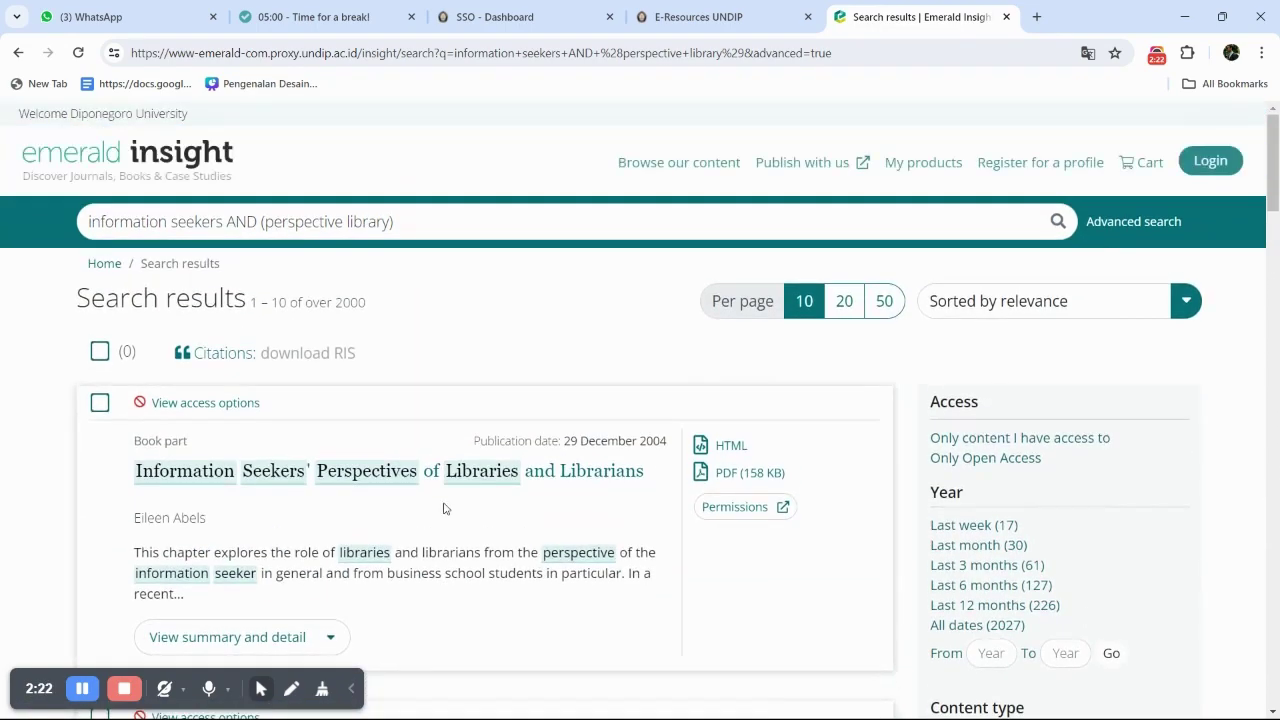
{"action": "scroll", "coordinate": [445, 509], "scroll_direction": "down", "scroll_amount": 13}
{"action": "scroll", "coordinate": [445, 508], "scroll_direction": "down", "scroll_amount": 8}
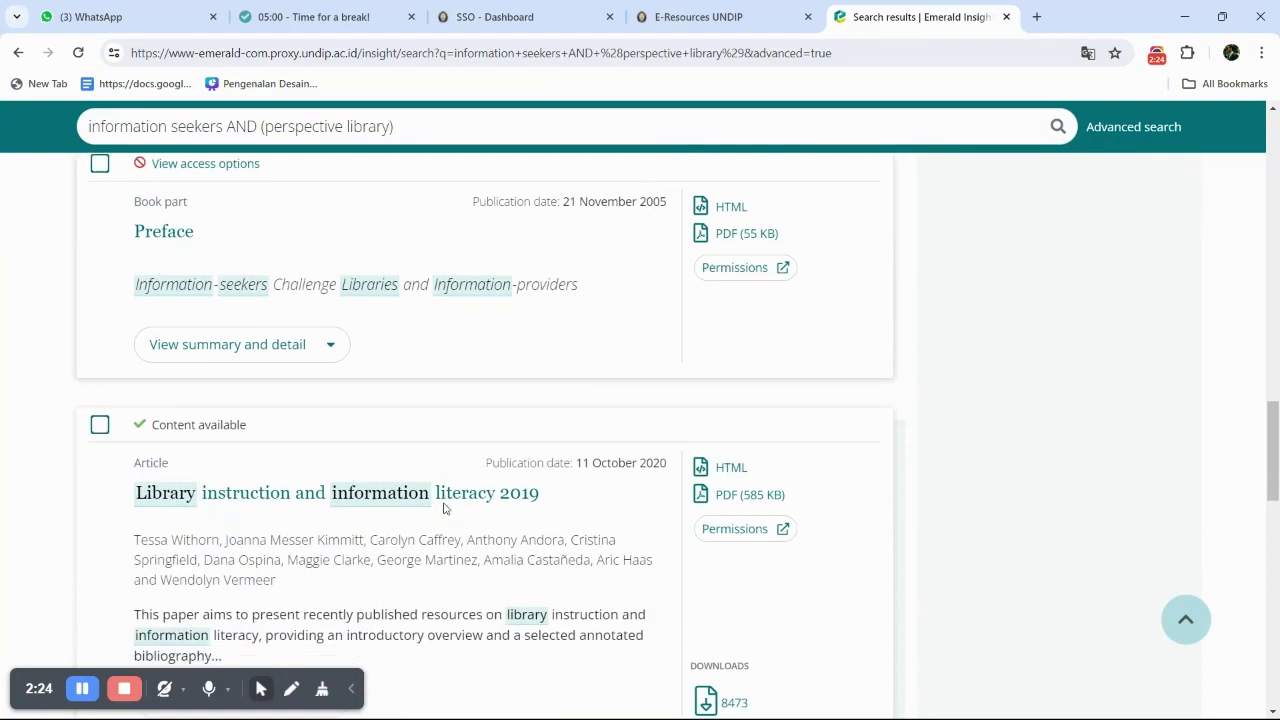
{"action": "scroll", "coordinate": [443, 509], "scroll_direction": "down", "scroll_amount": 3}
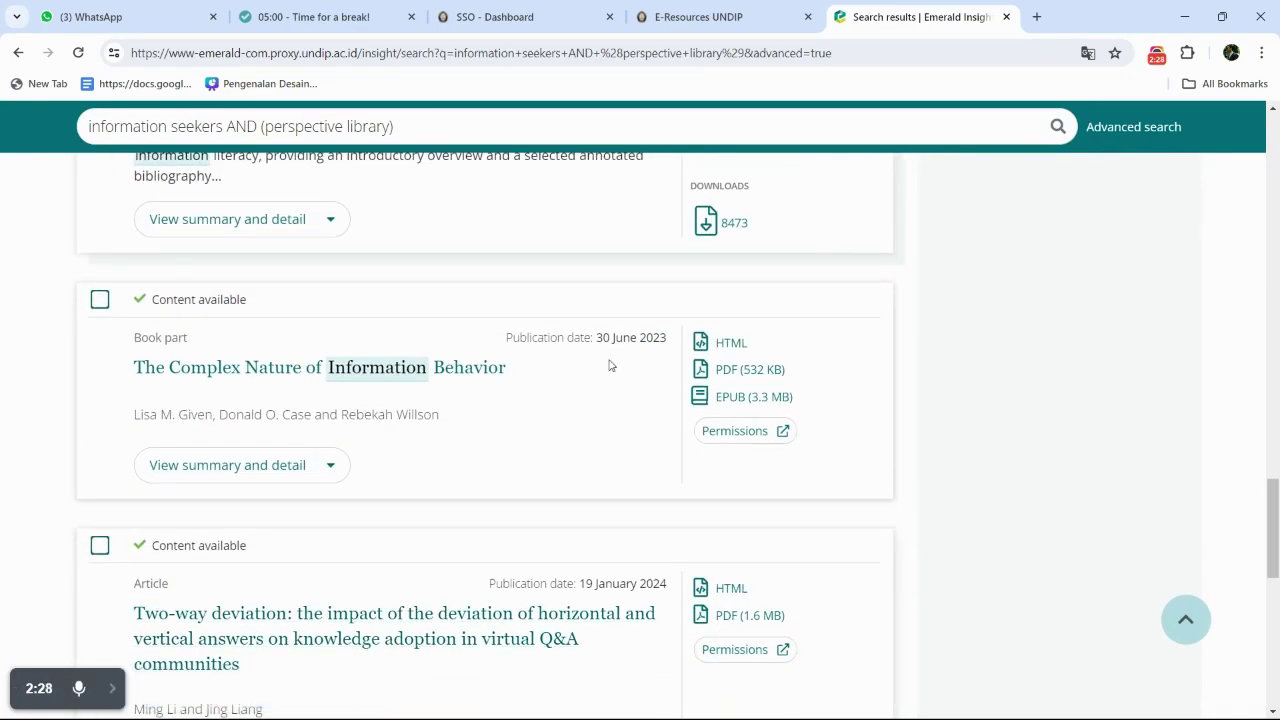
{"action": "scroll", "coordinate": [608, 366], "scroll_direction": "up", "scroll_amount": 20}
{"action": "scroll", "coordinate": [608, 366], "scroll_direction": "up", "scroll_amount": 1}
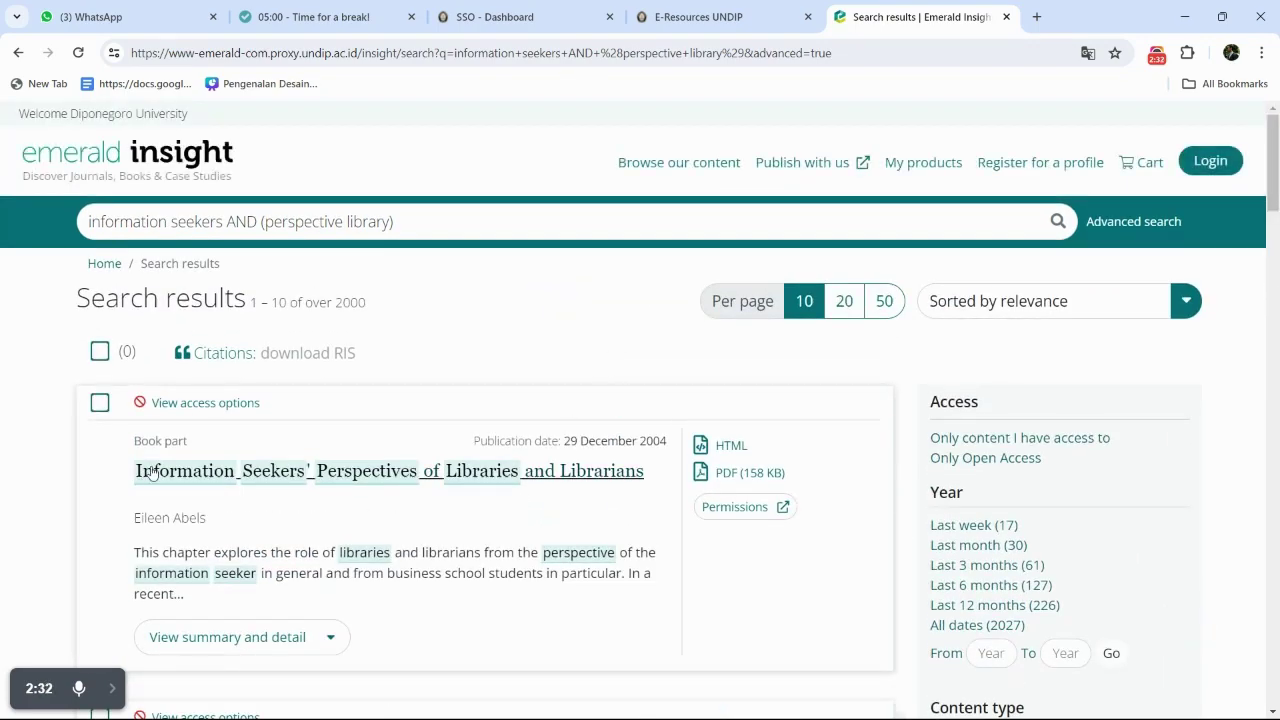
Compare the access labels on the first few advanced search results, "View access options" versus "Content available"
{"action": "scroll", "coordinate": [569, 608], "scroll_direction": "down", "scroll_amount": 5}
{"action": "scroll", "coordinate": [567, 609], "scroll_direction": "up", "scroll_amount": 6}
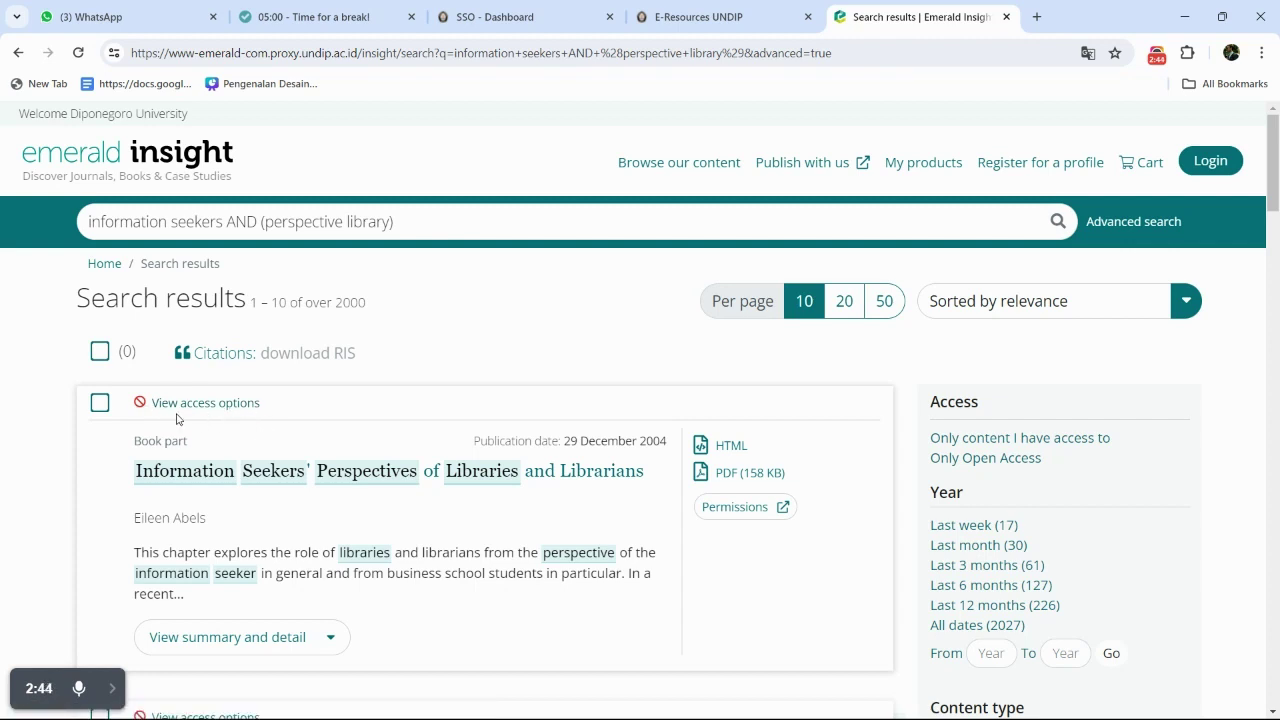
{"action": "scroll", "coordinate": [282, 436], "scroll_direction": "down", "scroll_amount": 3}
{"action": "scroll", "coordinate": [282, 436], "scroll_direction": "down", "scroll_amount": 3}
{"action": "scroll", "coordinate": [280, 434], "scroll_direction": "up", "scroll_amount": 2}
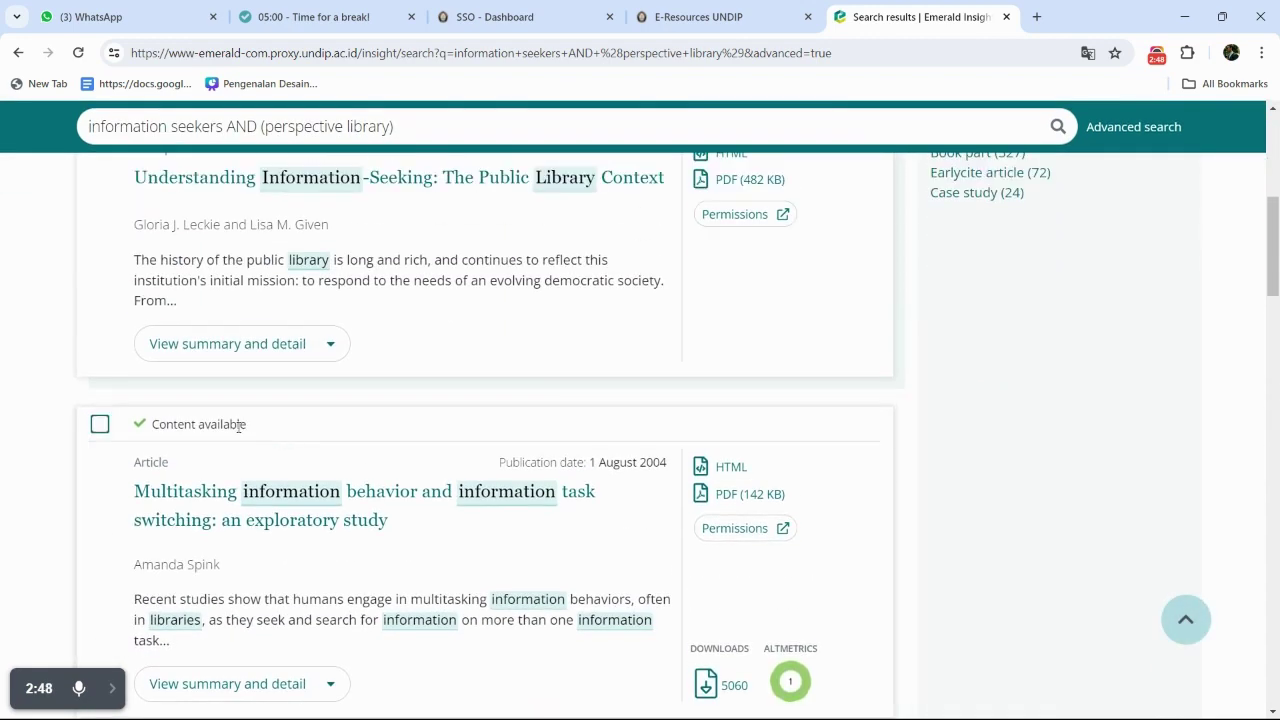
{"action": "scroll", "coordinate": [134, 420], "scroll_direction": "up", "scroll_amount": 4}
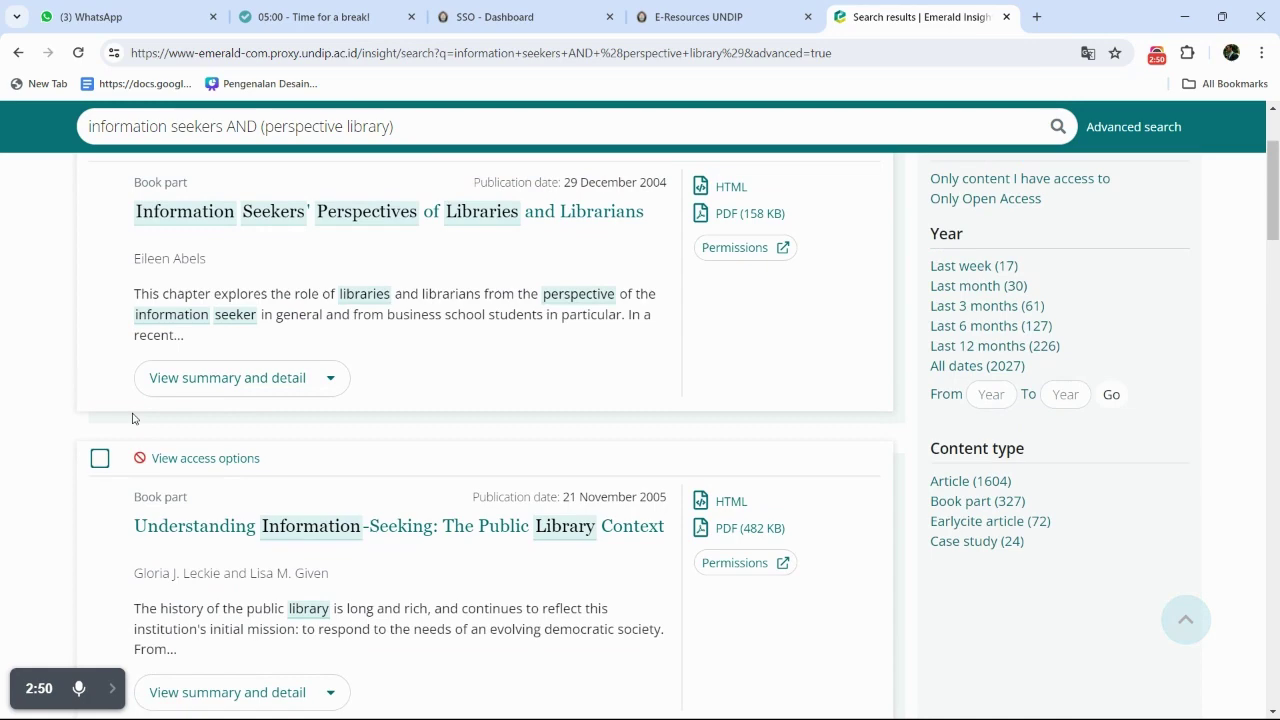
{"action": "left_click", "coordinate": [250, 316]}
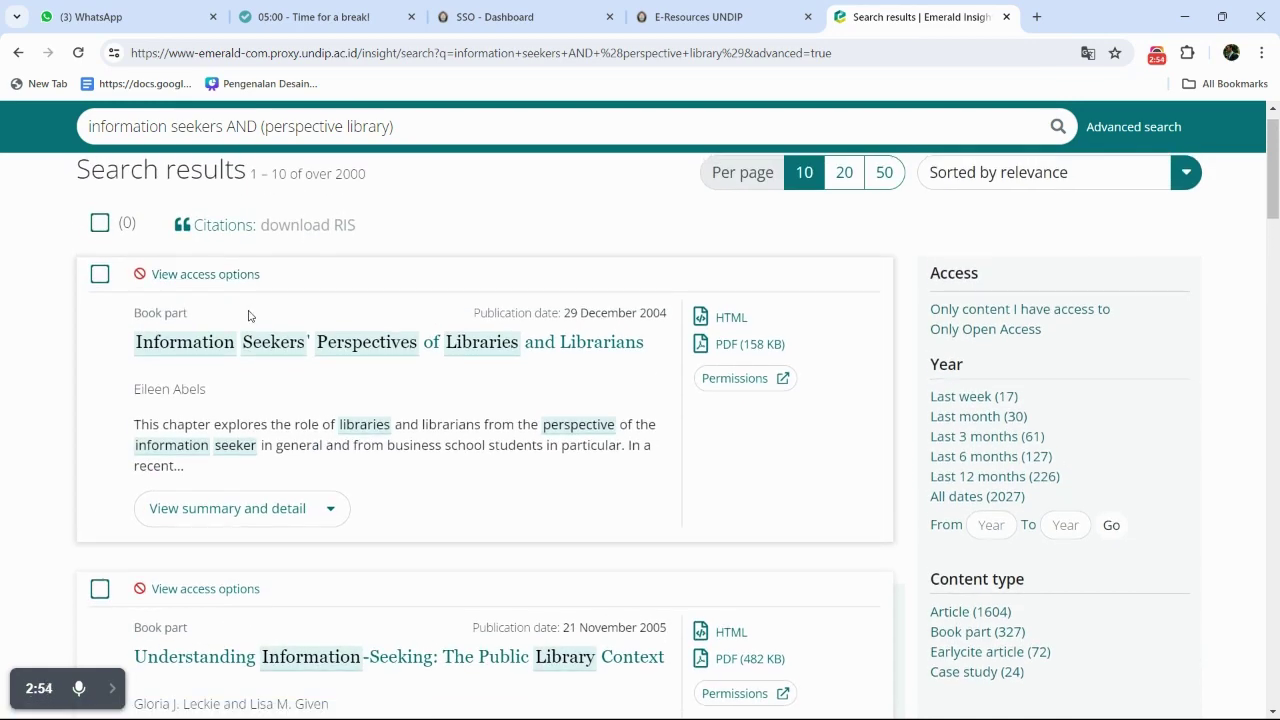
{"action": "scroll", "coordinate": [685, 295], "scroll_direction": "up", "scroll_amount": 2}
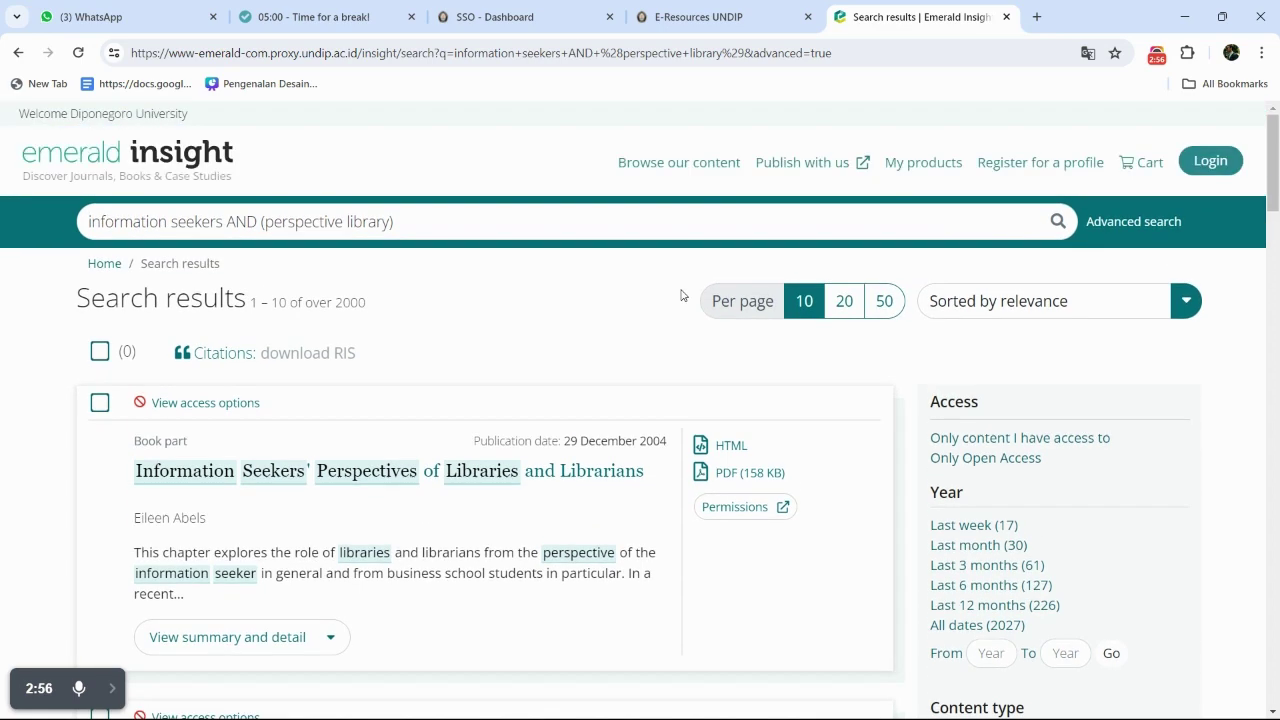
Return to the advanced search form and clear the first row's search term
{"action": "left_click", "coordinate": [1165, 226]}
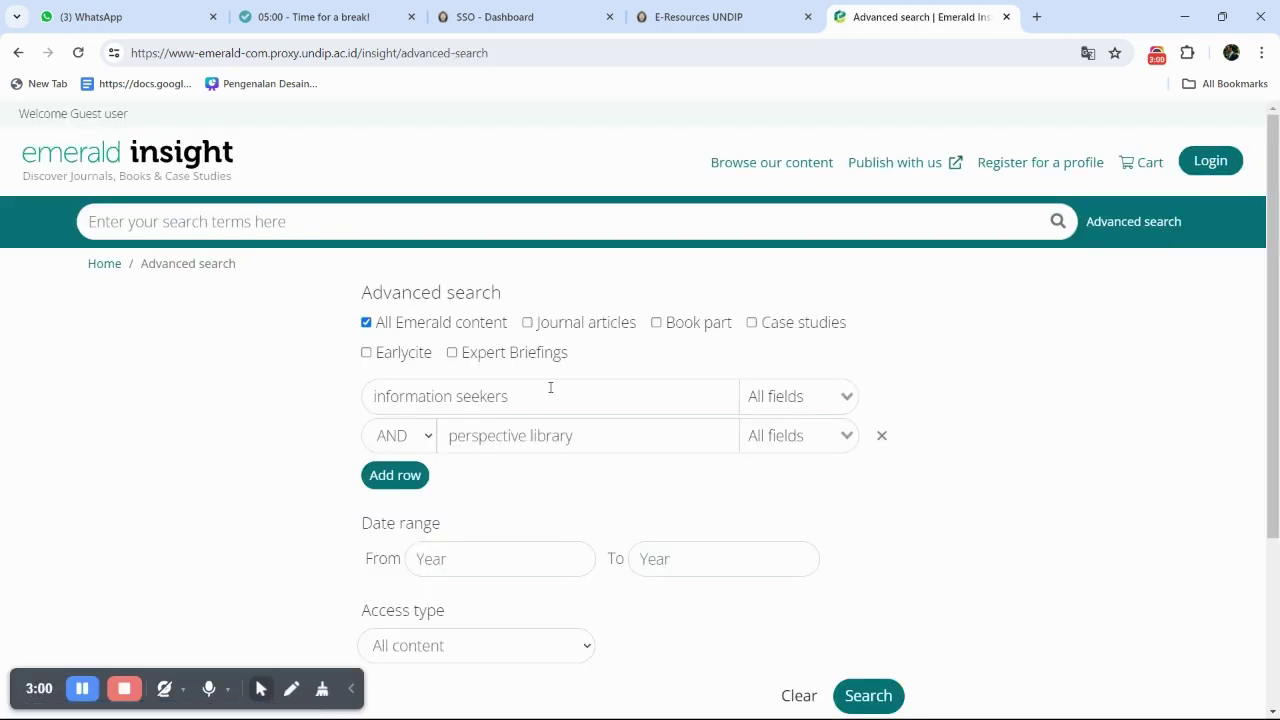
{"action": "left_click", "coordinate": [550, 387]}
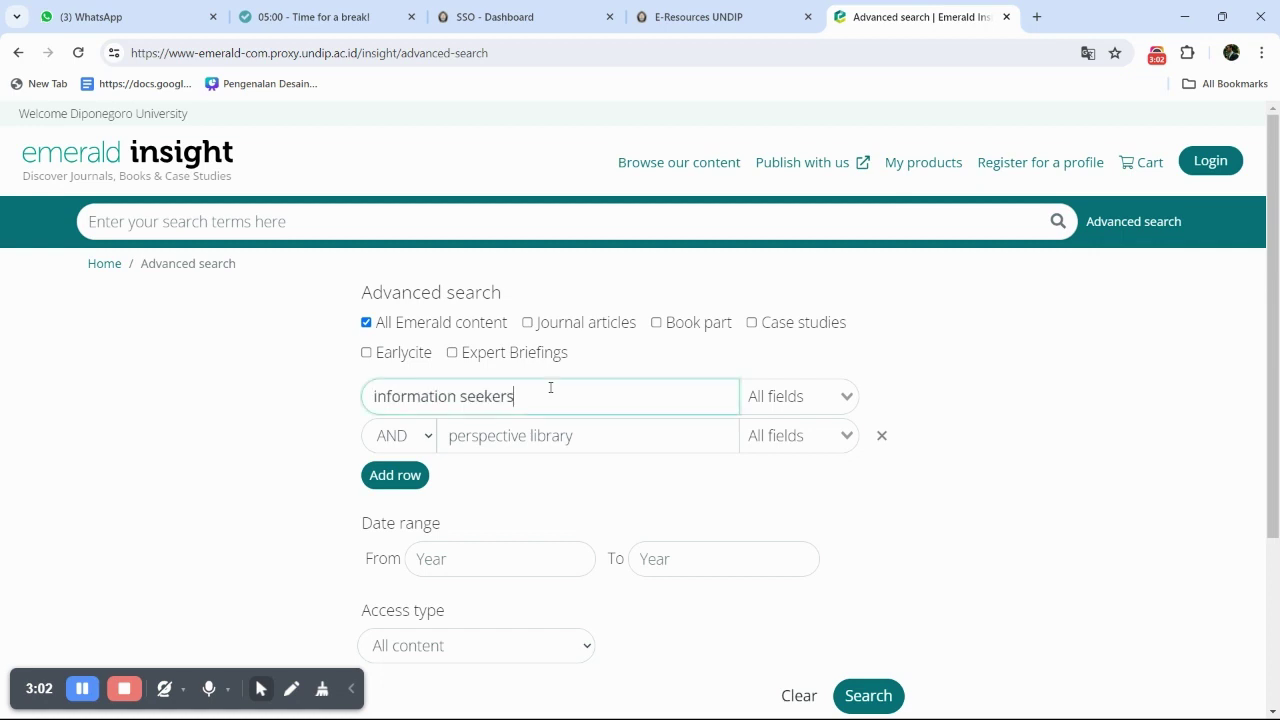
{"action": "key", "text": "BackSpace"}
{"action": "key", "text": "BackSpace"}
{"action": "key", "text": "BackSpace"}
{"action": "key", "text": "BackSpace"}
{"action": "key", "text": "BackSpace"}
{"action": "key", "text": "BackSpace"}
{"action": "key", "text": "BackSpace"}
{"action": "key", "text": "BackSpace"}
{"action": "key", "text": "BackSpace"}
{"action": "key", "text": "BackSpace"}
{"action": "key", "text": "BackSpace"}
{"action": "key", "text": "BackSpace"}
{"action": "key", "text": "BackSpace"}
{"action": "key", "text": "BackSpace"}
{"action": "key", "text": "BackSpace"}
{"action": "key", "text": "BackSpace"}
{"action": "key", "text": "BackSpace"}
{"action": "key", "text": "BackSpace"}
{"action": "key", "text": "BackSpace"}
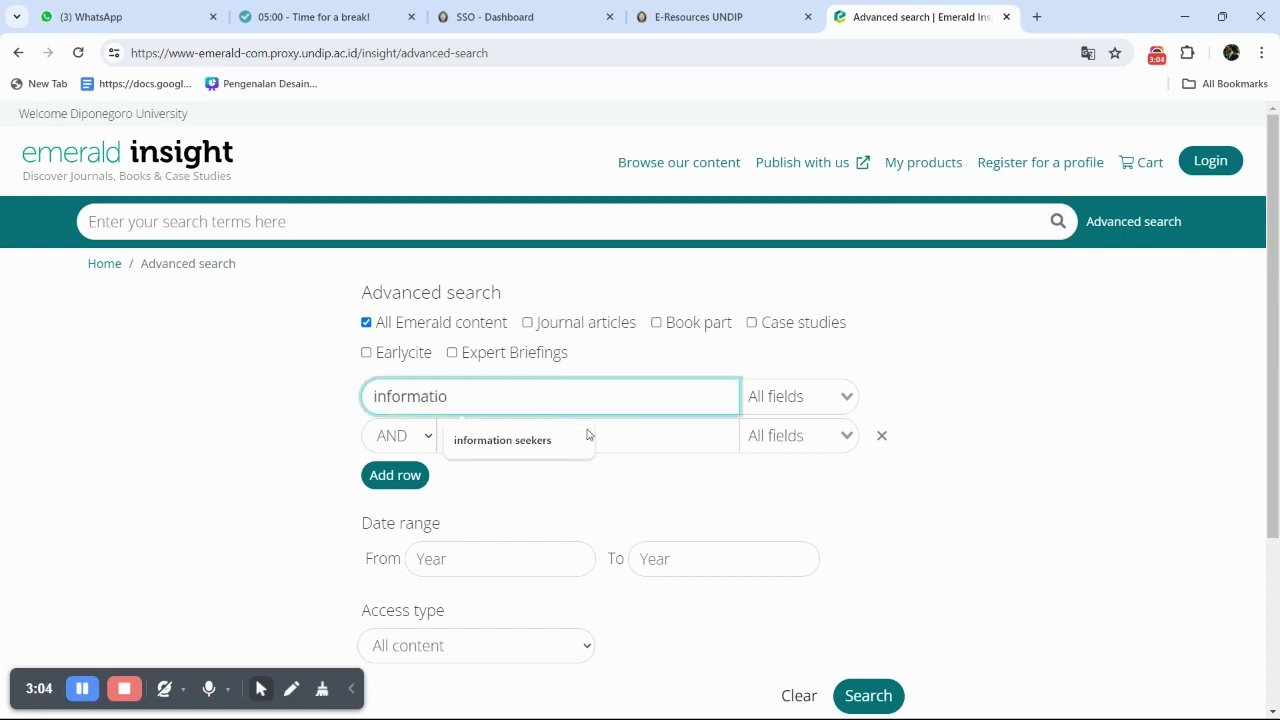
Clear the search term in the AND row and return the cursor to the empty first row
{"action": "left_click", "coordinate": [638, 437]}
{"action": "key", "text": "BackSpace"}
{"action": "key", "text": "BackSpace"}
{"action": "key", "text": "BackSpace"}
{"action": "key", "text": "BackSpace"}
{"action": "key", "text": "BackSpace"}
{"action": "key", "text": "BackSpace"}
{"action": "key", "text": "BackSpace"}
{"action": "key", "text": "BackSpace"}
{"action": "key", "text": "BackSpace"}
{"action": "key", "text": "BackSpace"}
{"action": "key", "text": "BackSpace"}
{"action": "key", "text": "BackSpace"}
{"action": "key", "text": "BackSpace"}
{"action": "key", "text": "BackSpace"}
{"action": "key", "text": "BackSpace"}
{"action": "key", "text": "BackSpace"}
{"action": "key", "text": "BackSpace"}
{"action": "key", "text": "BackSpace"}
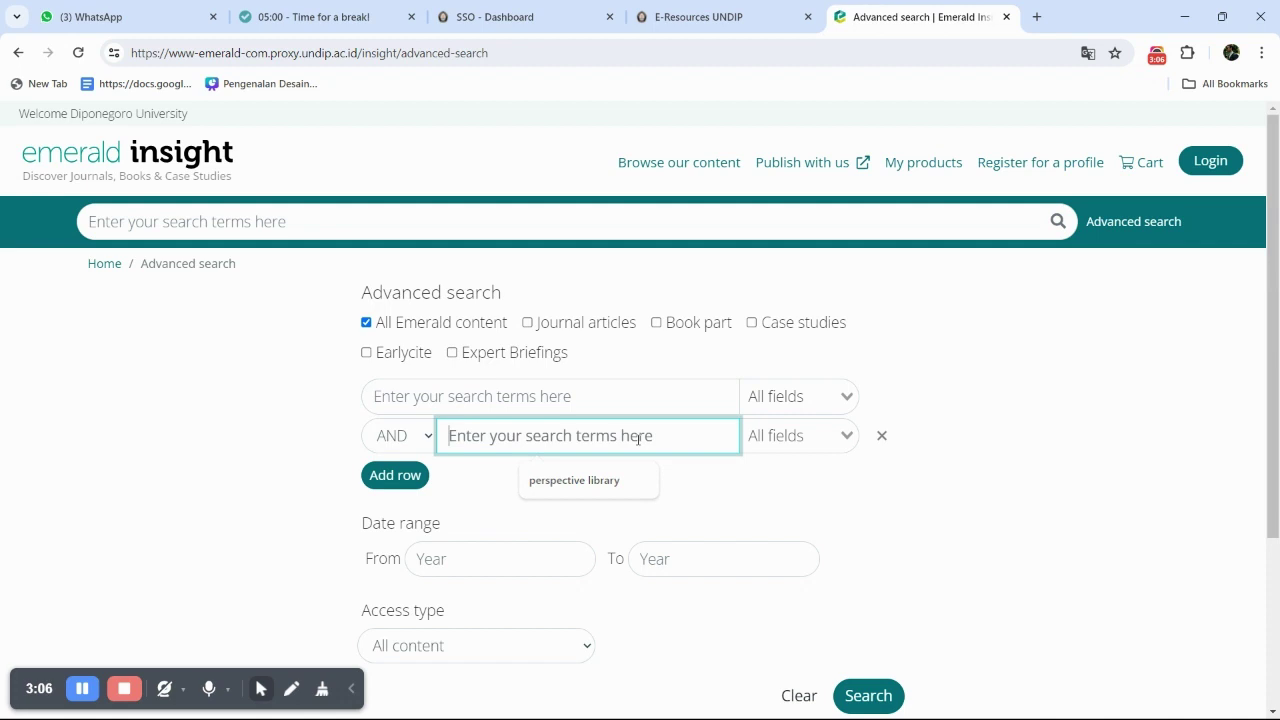
{"action": "left_click", "coordinate": [621, 405]}
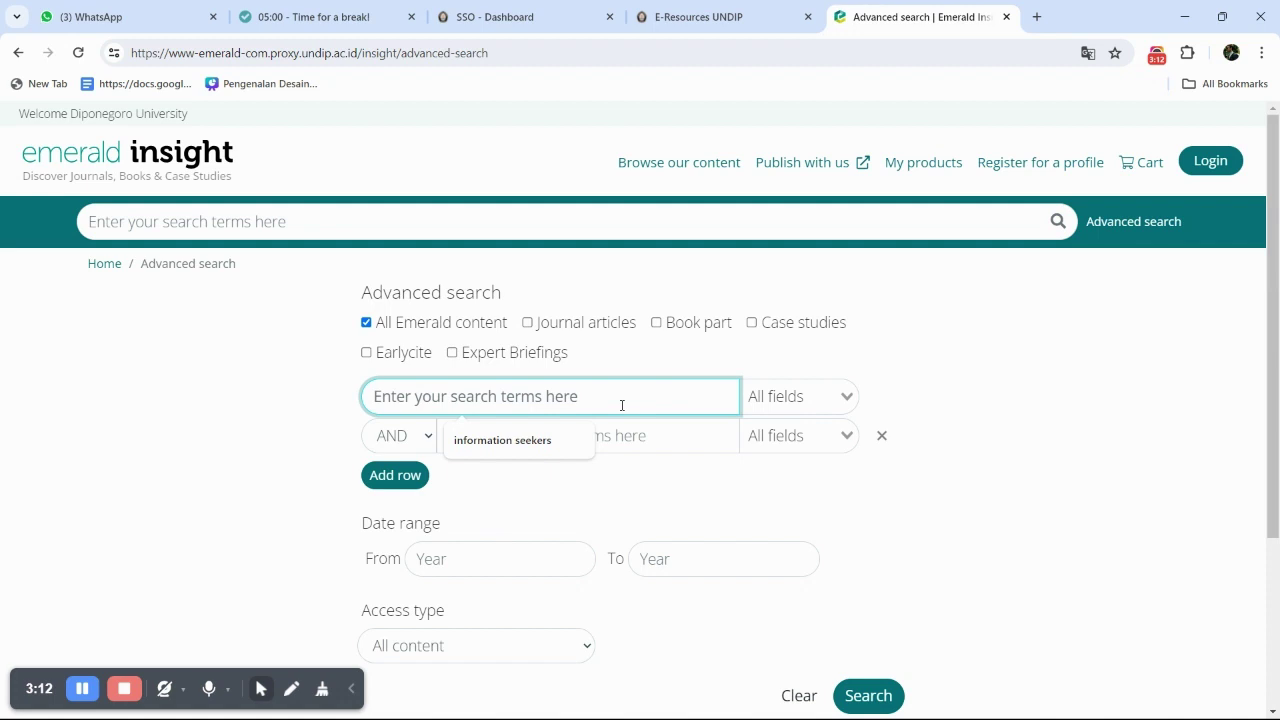
Enter "perspective user" as the first search term and "library" as the term in the AND row
{"action": "type", "text": "perspe"}
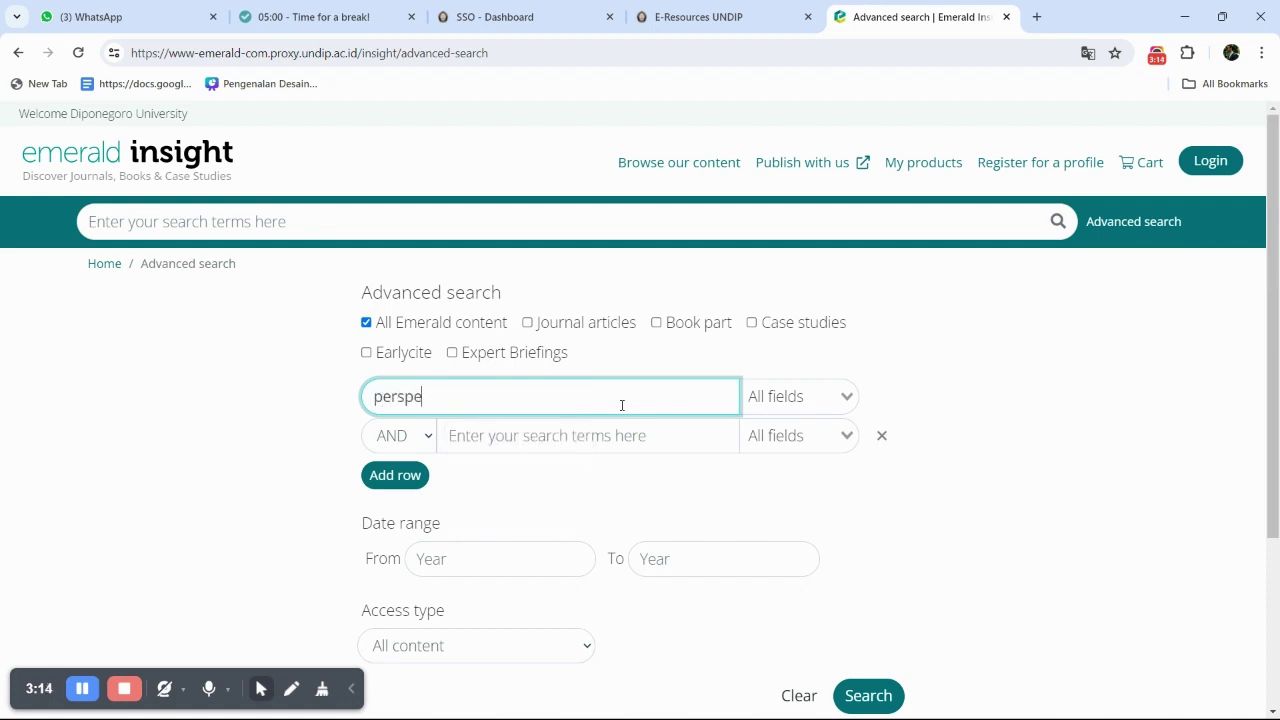
{"action": "type", "text": "ctive user"}
{"action": "left_click", "coordinate": [617, 437]}
{"action": "type", "text": "l"}
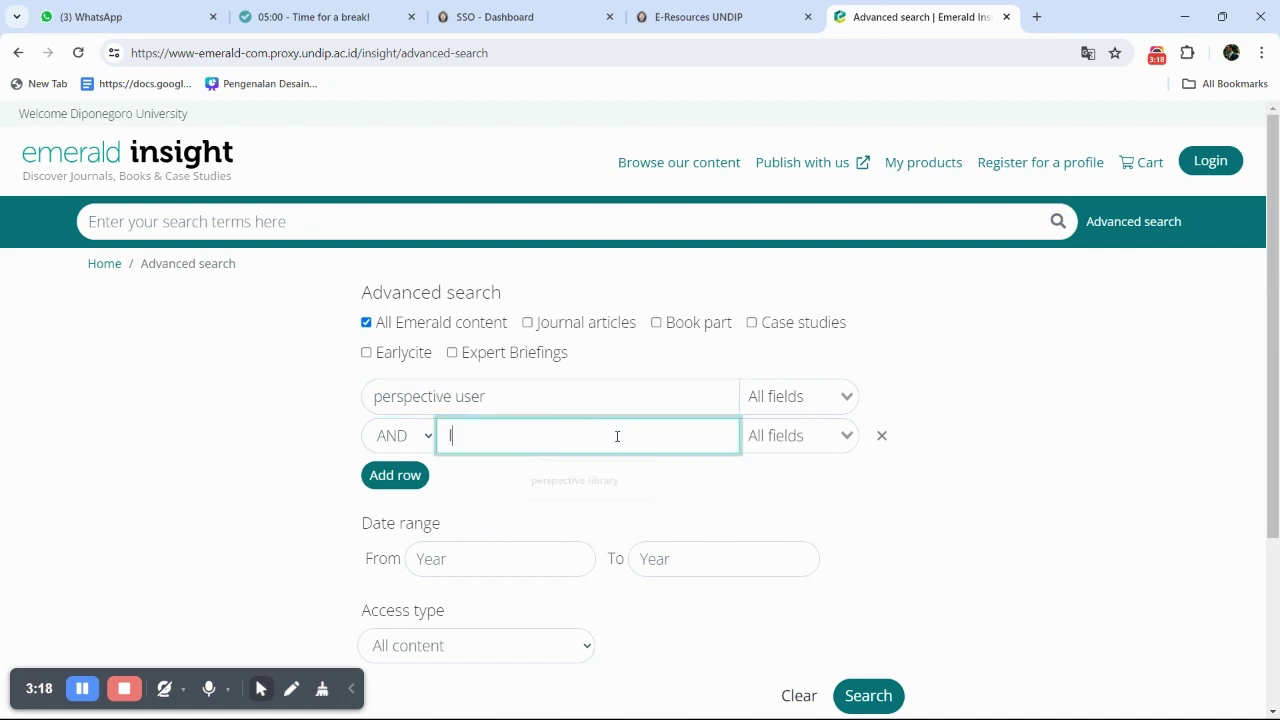
{"action": "type", "text": "ibrary"}
Set the advanced search date range from 2010 to 2024
{"action": "scroll", "coordinate": [562, 497], "scroll_direction": "down", "scroll_amount": 1}
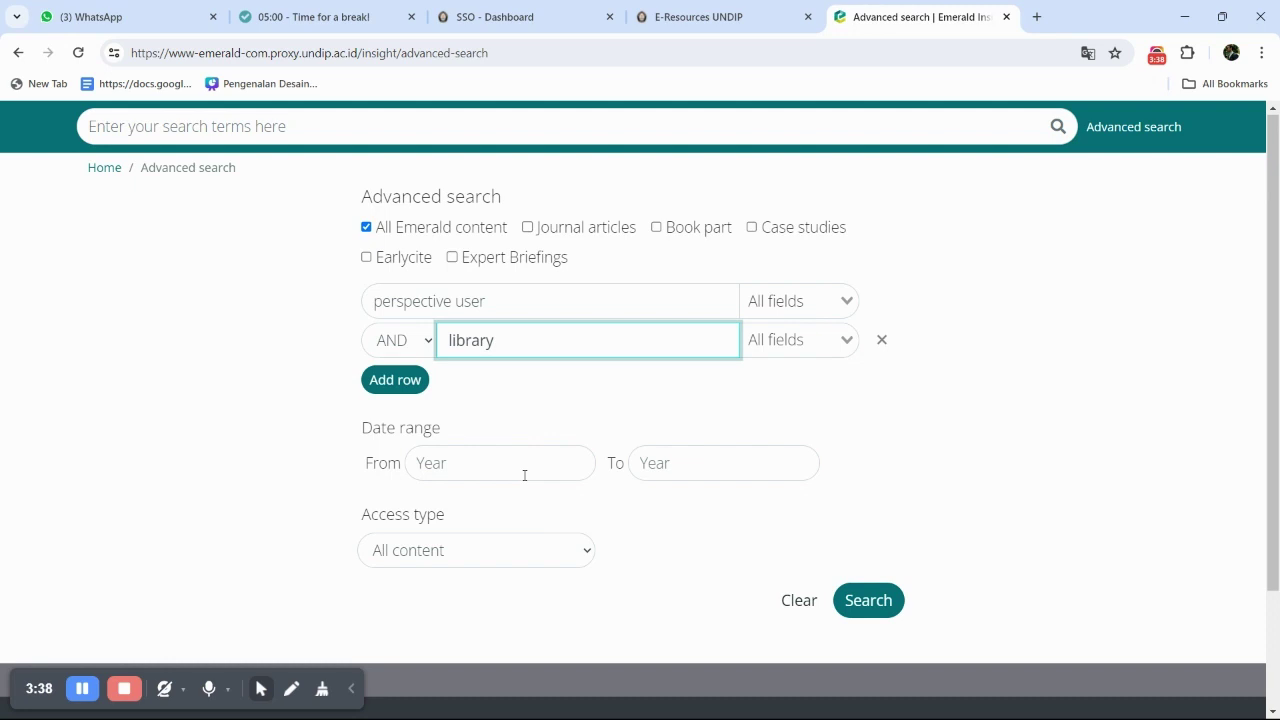
{"action": "left_click", "coordinate": [526, 478]}
{"action": "type", "text": "3"}
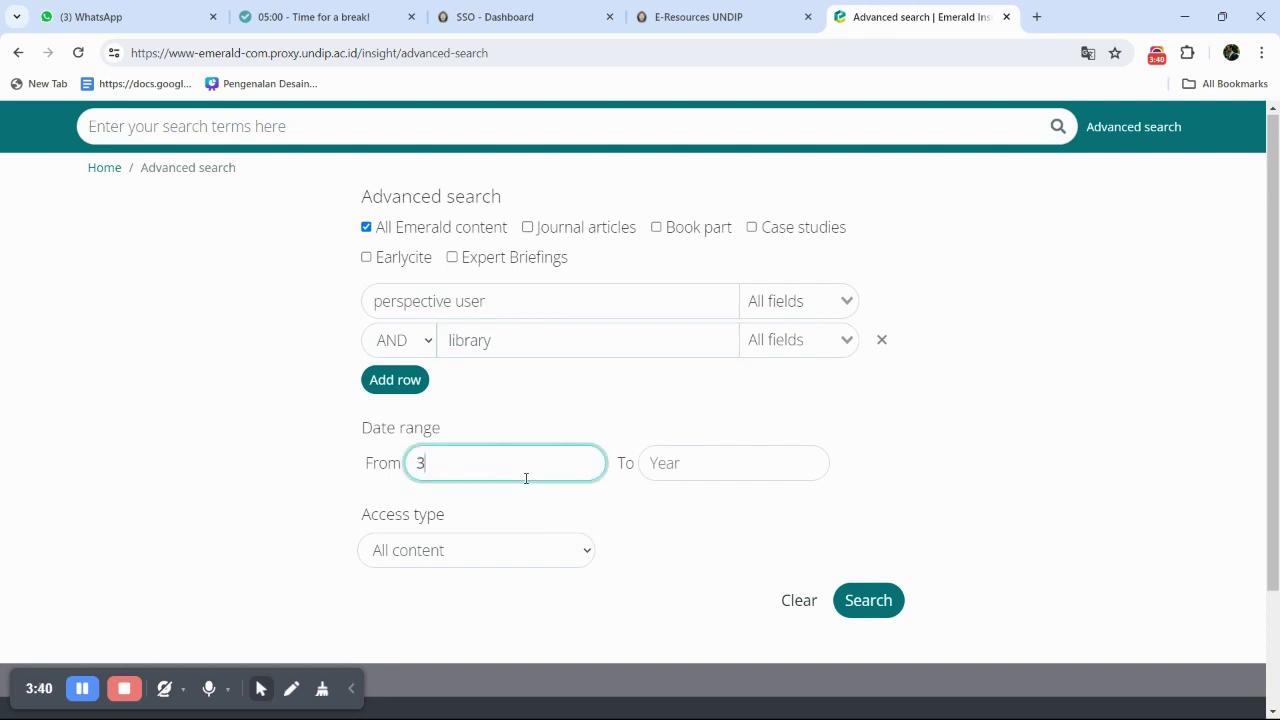
{"action": "key", "text": "BackSpace"}
{"action": "type", "text": "2010"}
{"action": "left_click", "coordinate": [704, 456]}
{"action": "type", "text": "2024"}
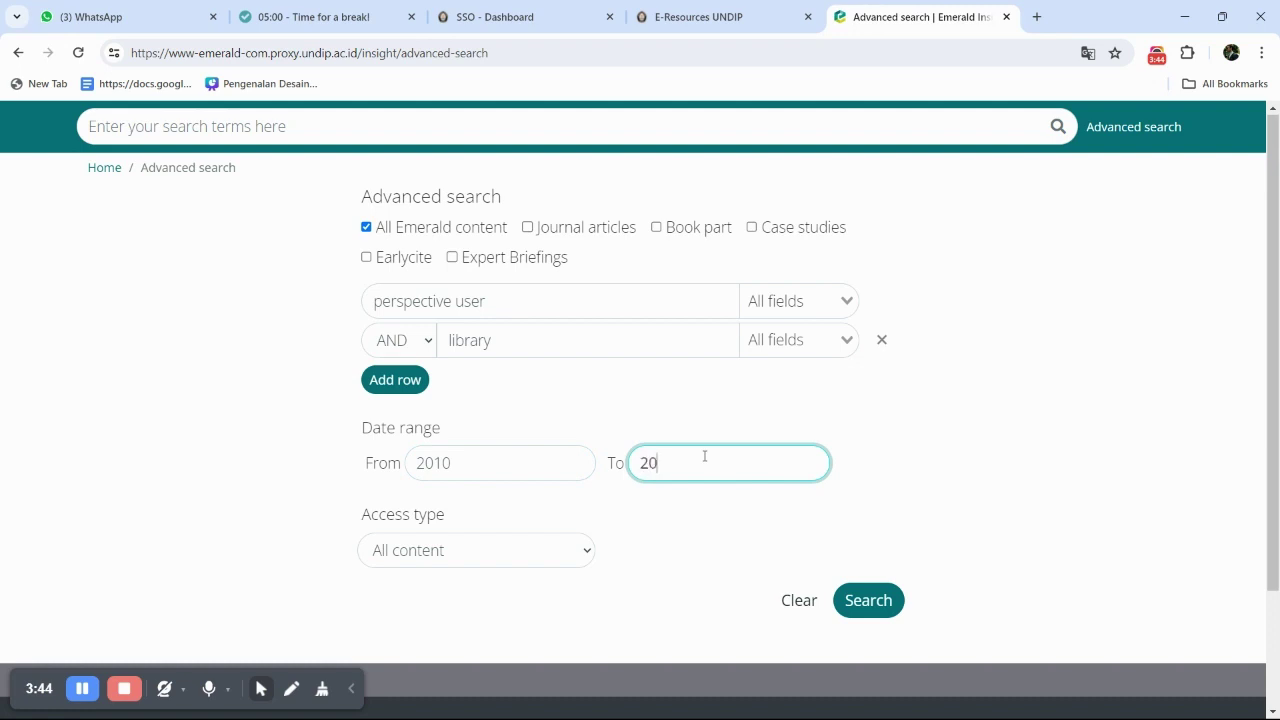
Check the access type options, keep "All content", and run the advanced search
{"action": "left_click", "coordinate": [434, 561]}
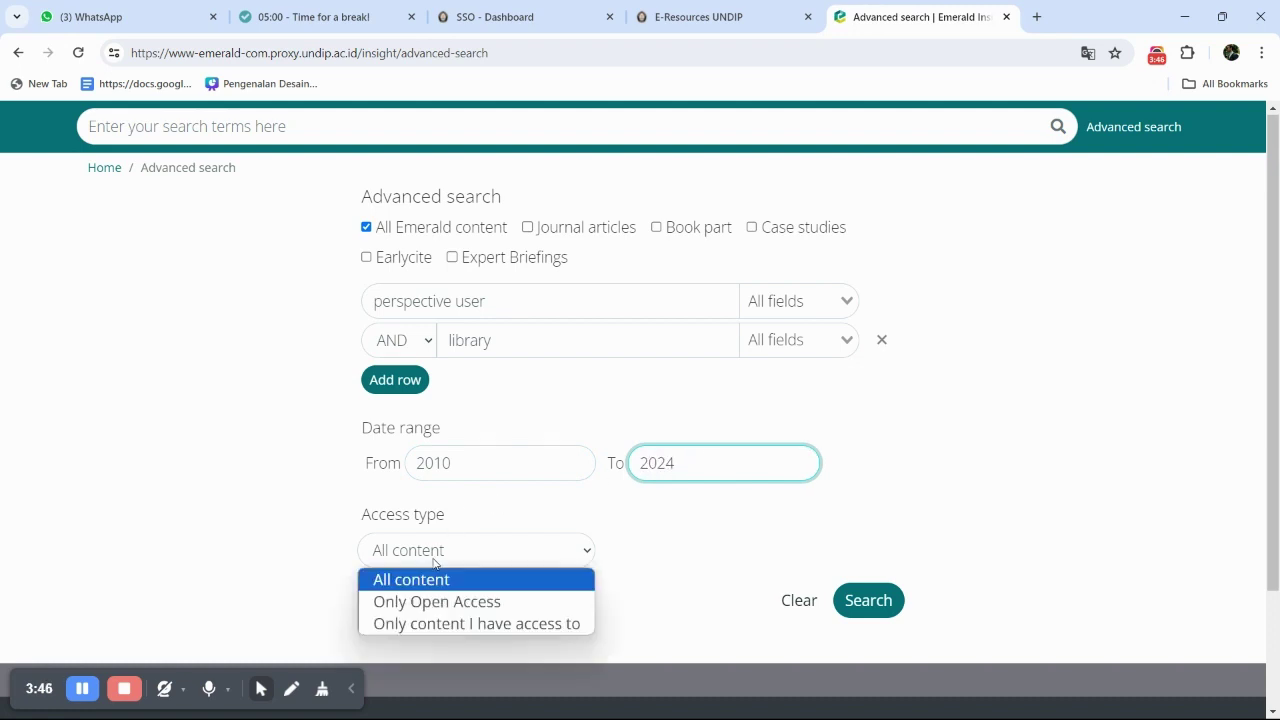
{"action": "left_click", "coordinate": [628, 550]}
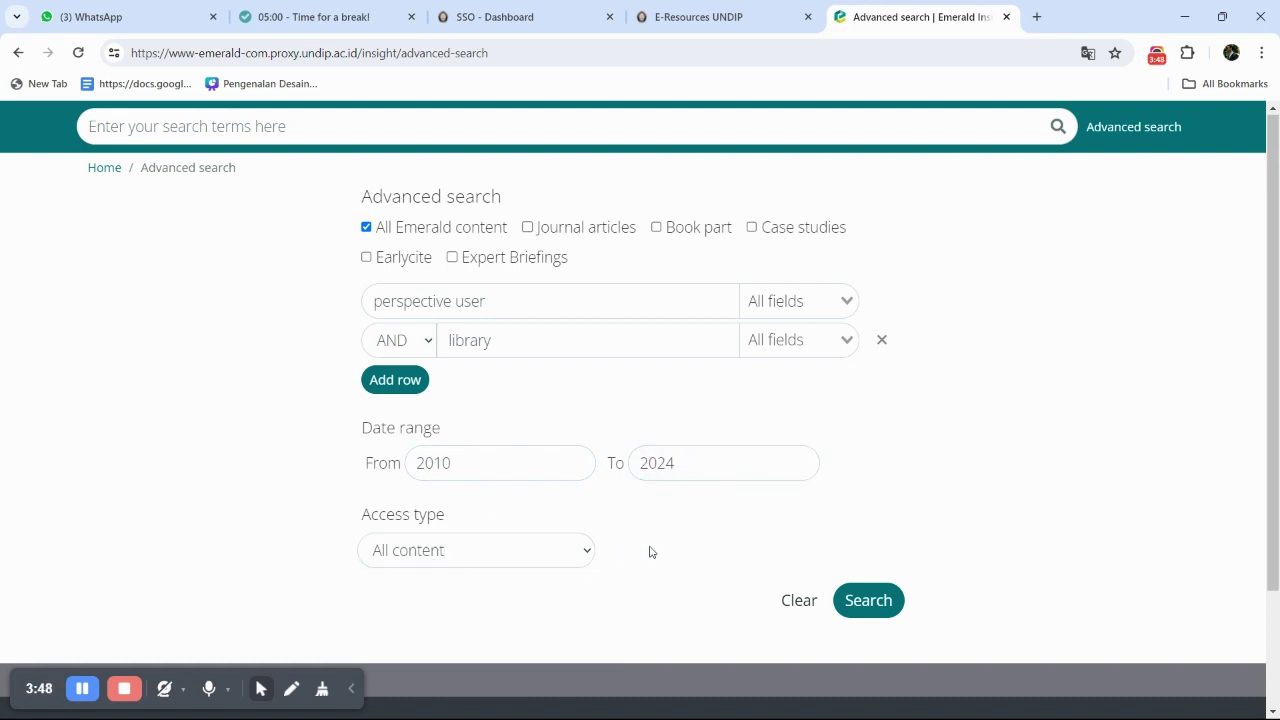
{"action": "scroll", "coordinate": [648, 550], "scroll_direction": "down", "scroll_amount": 2}
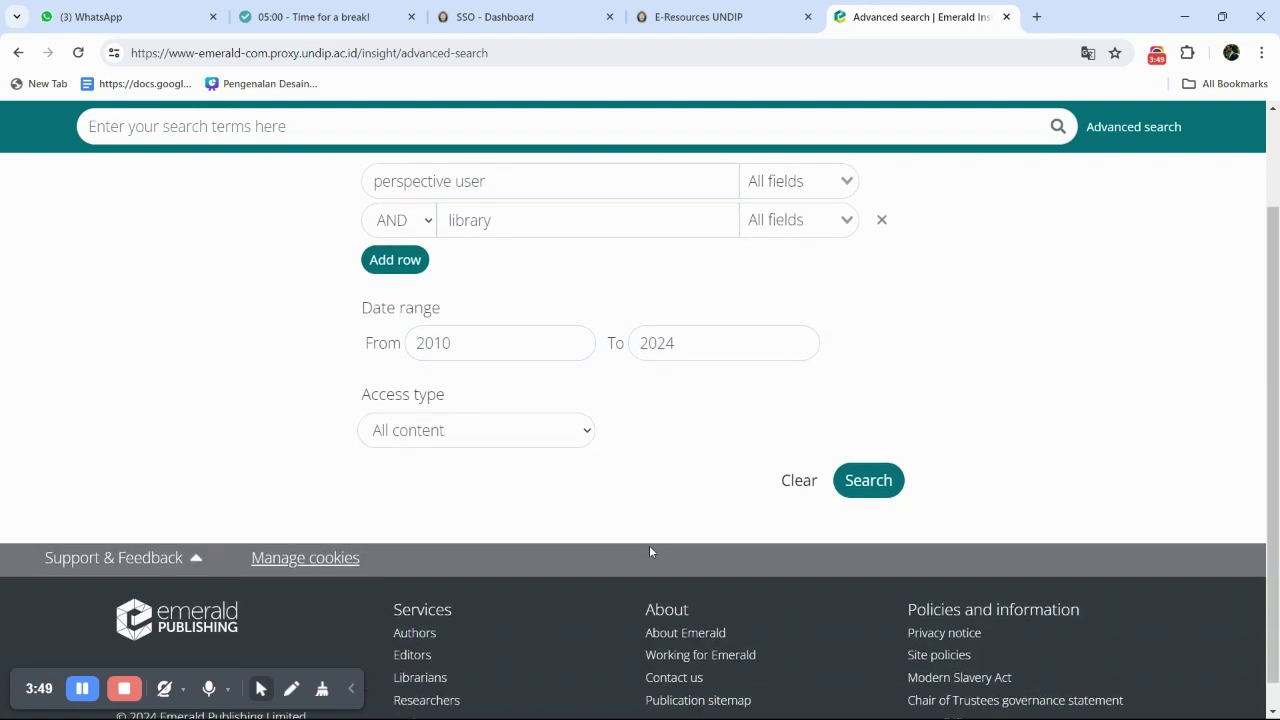
{"action": "left_click", "coordinate": [900, 481]}
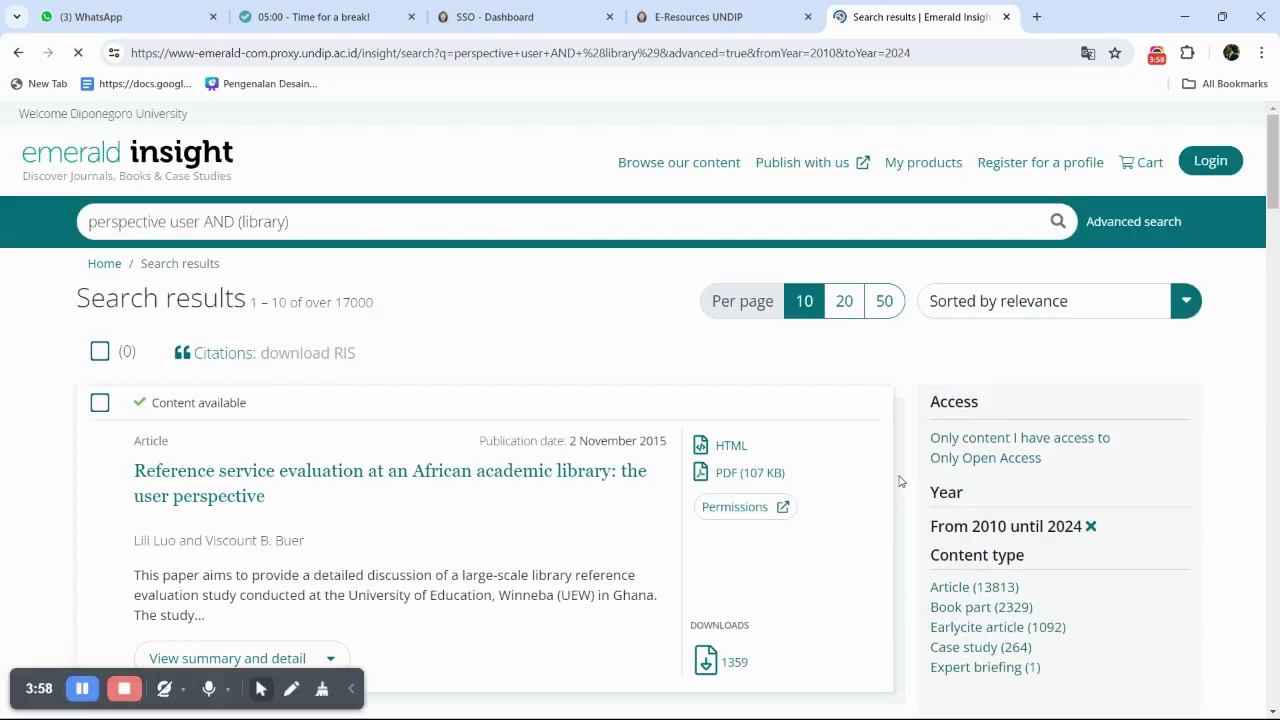
Look over the first search results and filter them to the Article content type
{"action": "scroll", "coordinate": [899, 481], "scroll_direction": "down", "scroll_amount": 2}
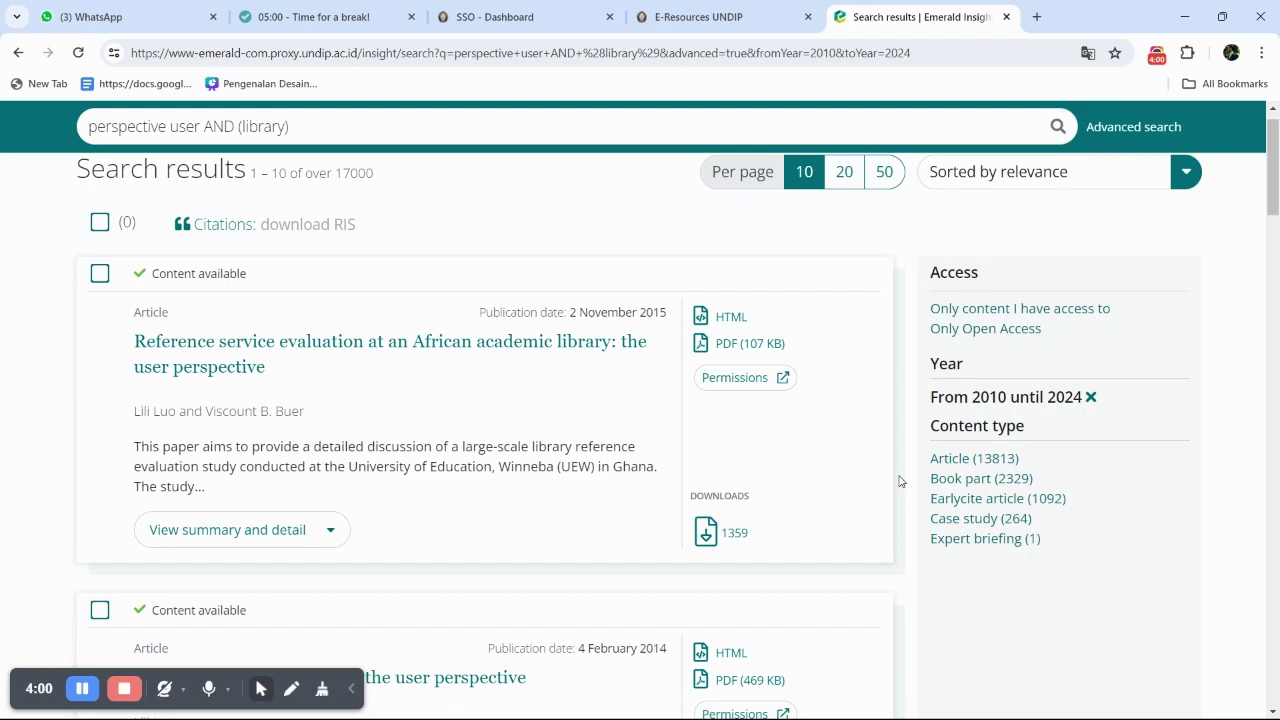
{"action": "scroll", "coordinate": [899, 481], "scroll_direction": "down", "scroll_amount": 7}
{"action": "scroll", "coordinate": [899, 481], "scroll_direction": "up", "scroll_amount": 9}
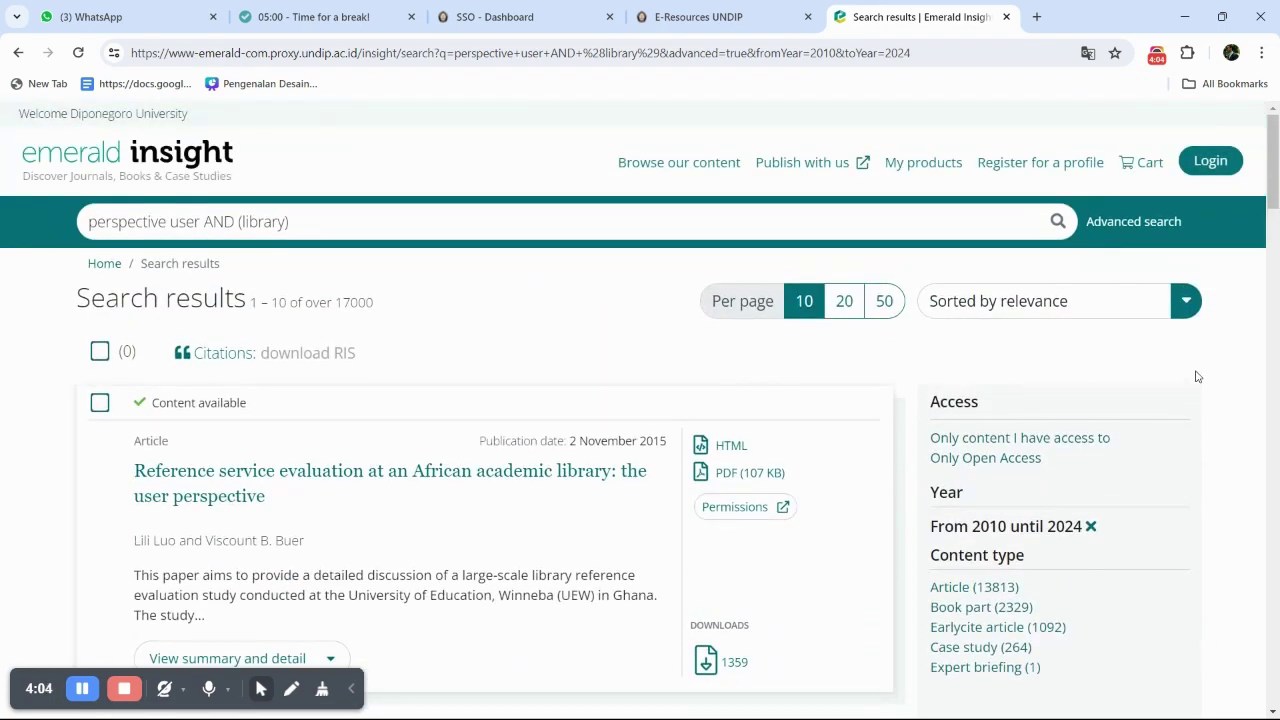
{"action": "left_click", "coordinate": [993, 588]}
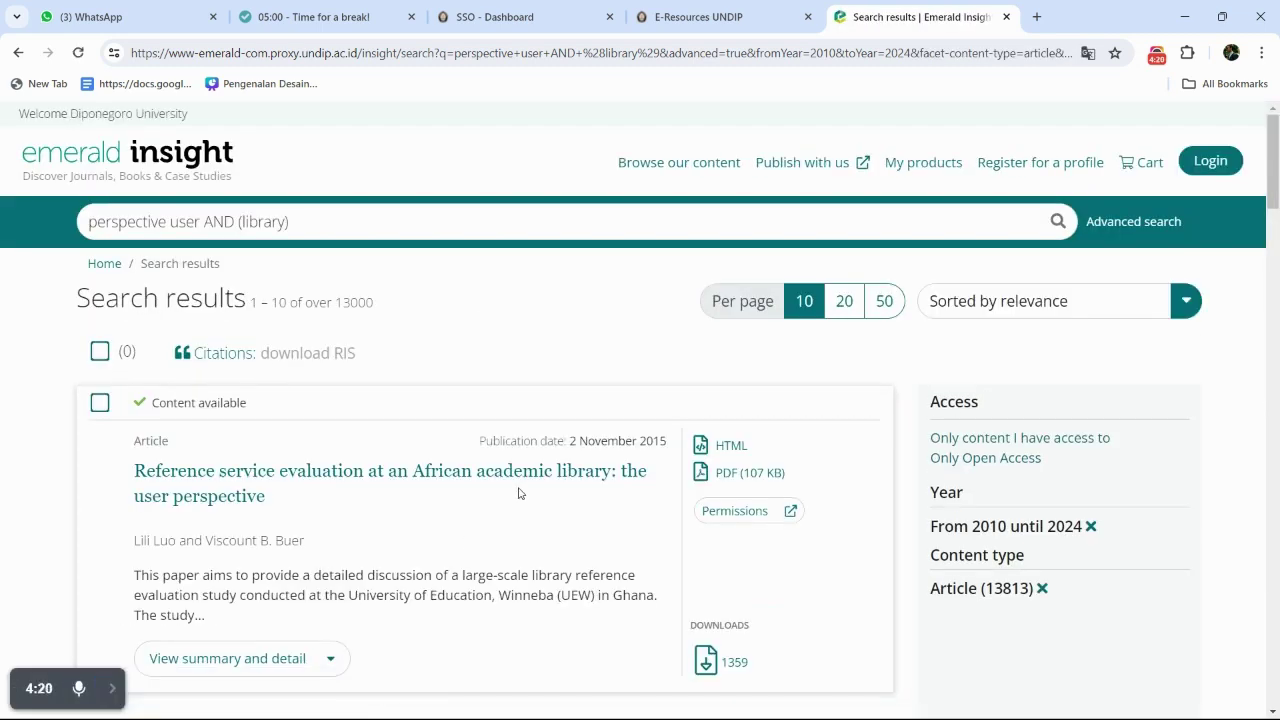
Browse the filtered article results, examining their titles, publication dates and access labels
{"action": "scroll", "coordinate": [519, 493], "scroll_direction": "down", "scroll_amount": 2}
{"action": "scroll", "coordinate": [519, 493], "scroll_direction": "up", "scroll_amount": 5}
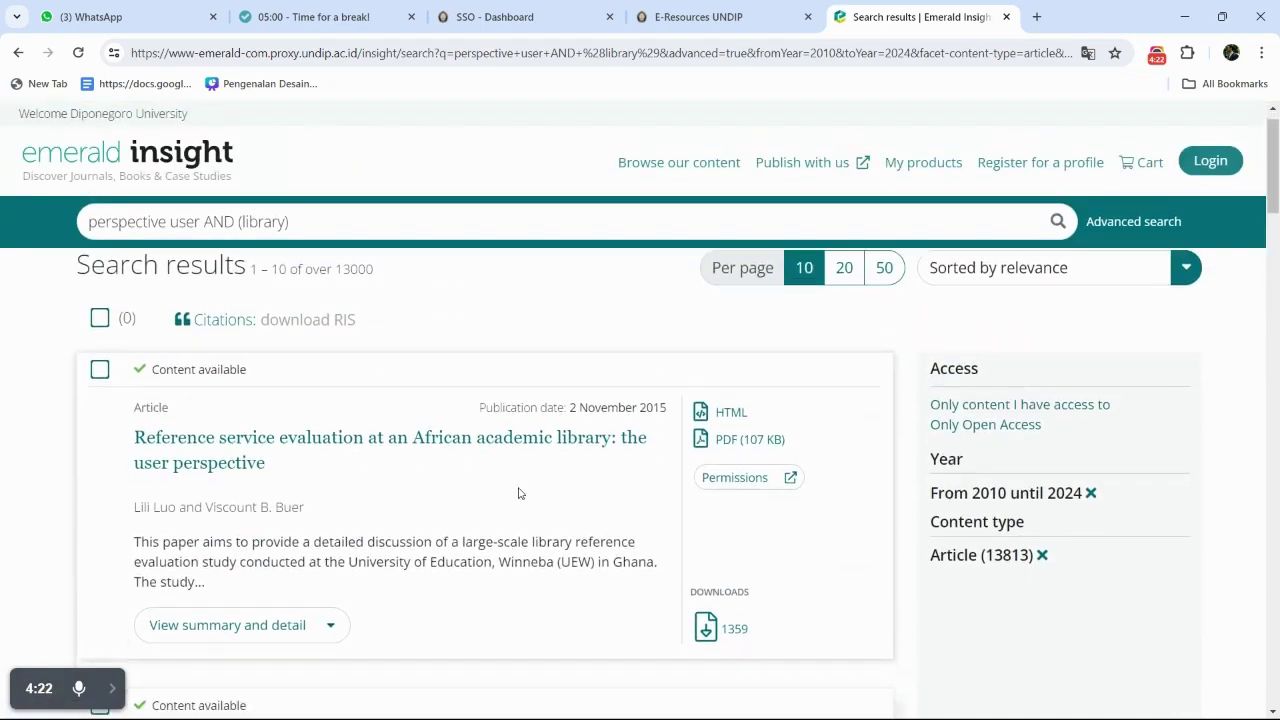
{"action": "scroll", "coordinate": [519, 490], "scroll_direction": "down", "scroll_amount": 5}
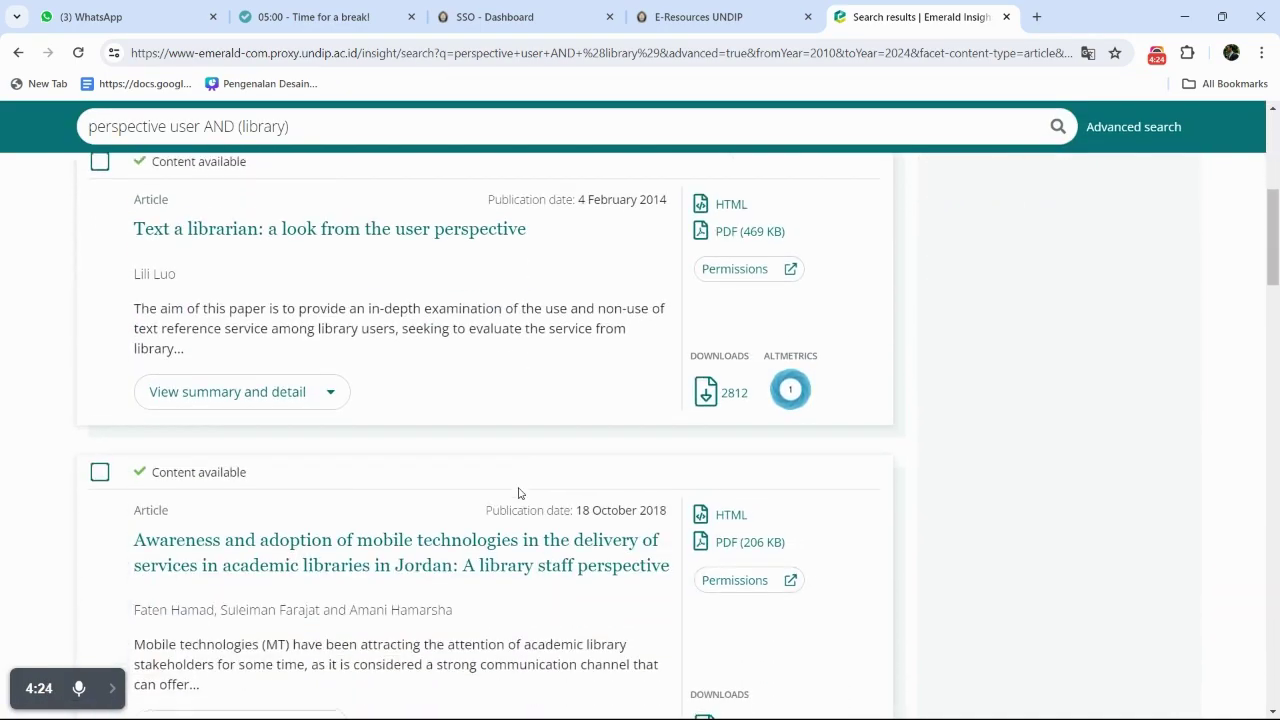
{"action": "scroll", "coordinate": [519, 493], "scroll_direction": "down", "scroll_amount": 8}
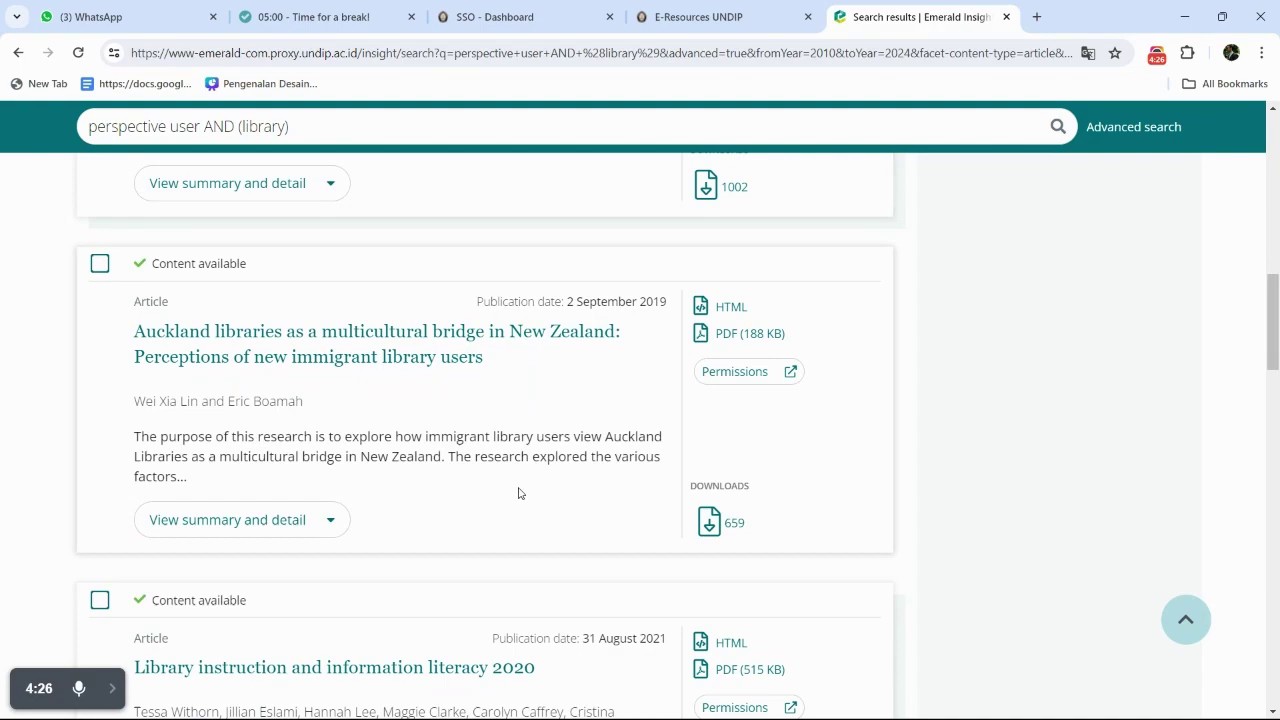
{"action": "scroll", "coordinate": [519, 493], "scroll_direction": "down", "scroll_amount": 8}
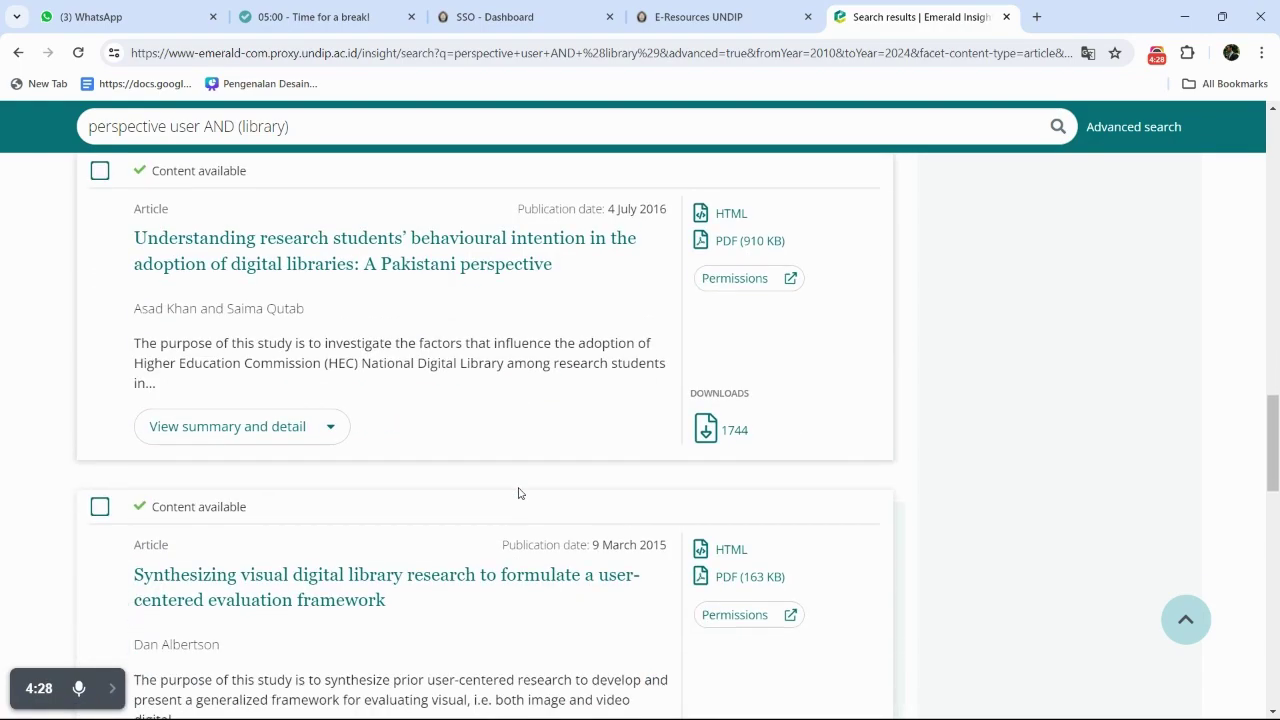
{"action": "scroll", "coordinate": [519, 493], "scroll_direction": "up", "scroll_amount": 20}
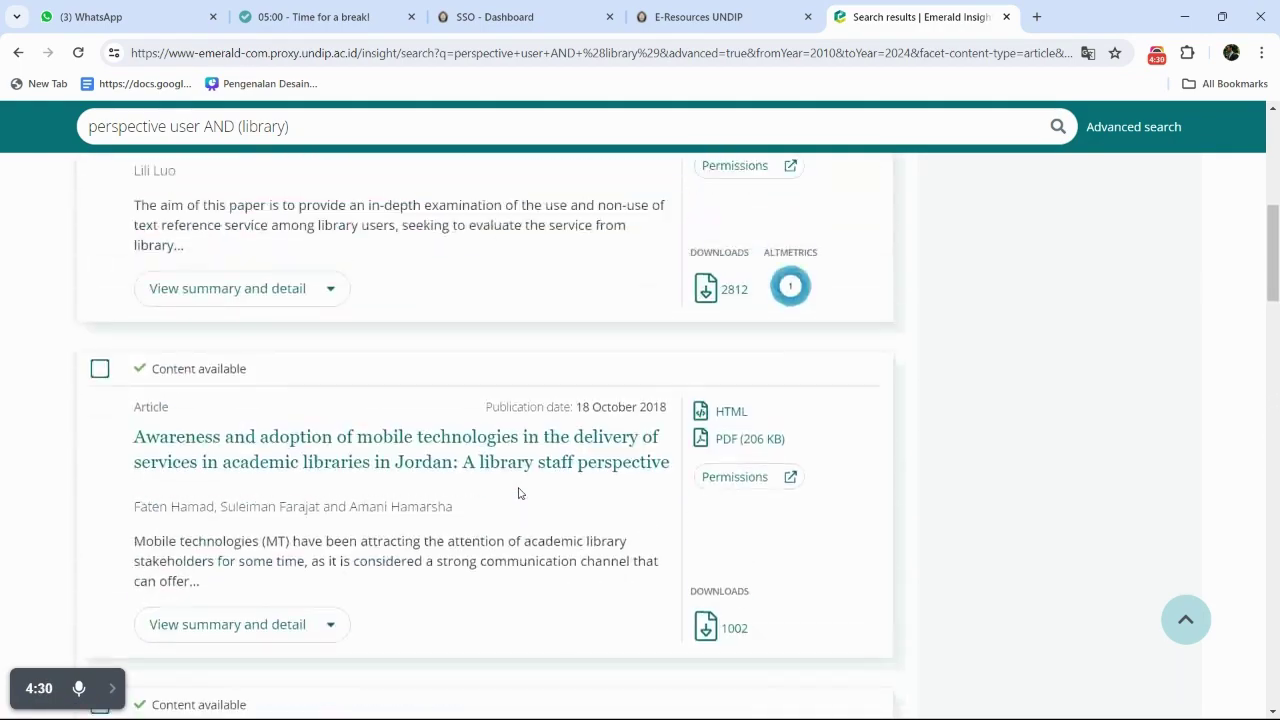
{"action": "scroll", "coordinate": [519, 493], "scroll_direction": "up", "scroll_amount": 2}
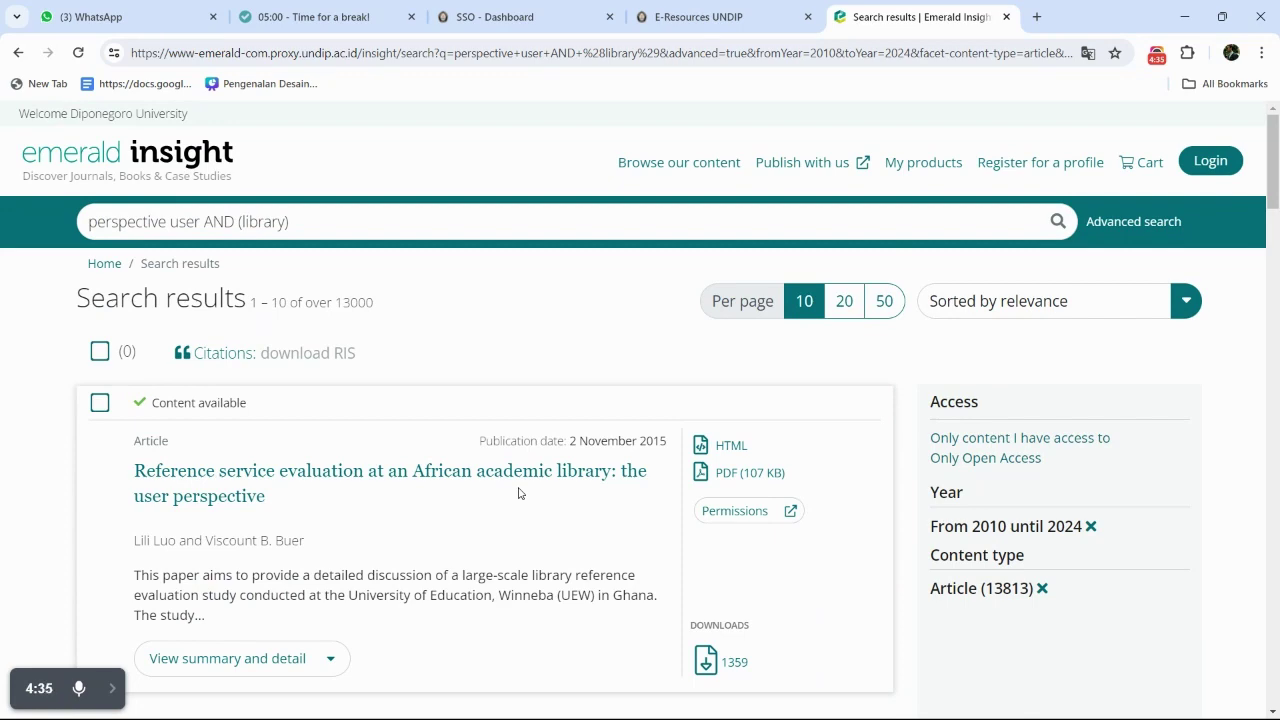
{"action": "scroll", "coordinate": [519, 493], "scroll_direction": "down", "scroll_amount": 6}
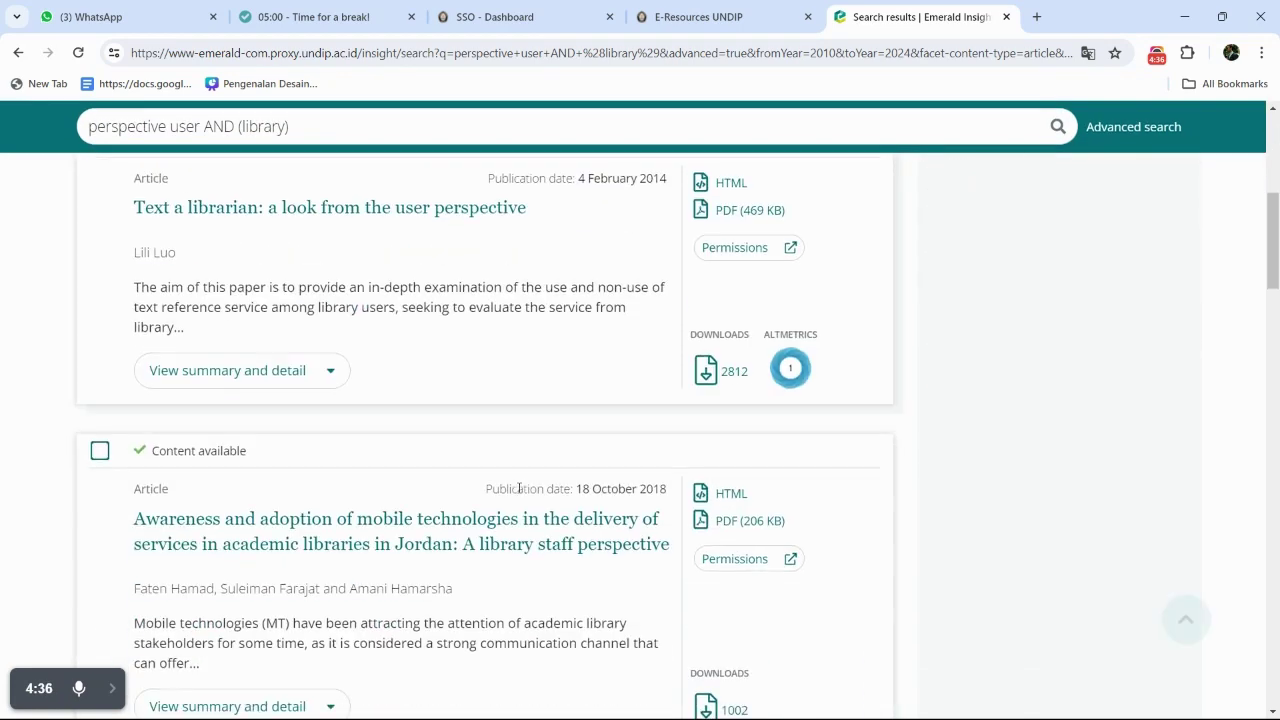
{"action": "scroll", "coordinate": [519, 490], "scroll_direction": "up", "scroll_amount": 1}
{"action": "scroll", "coordinate": [519, 493], "scroll_direction": "up", "scroll_amount": 5}
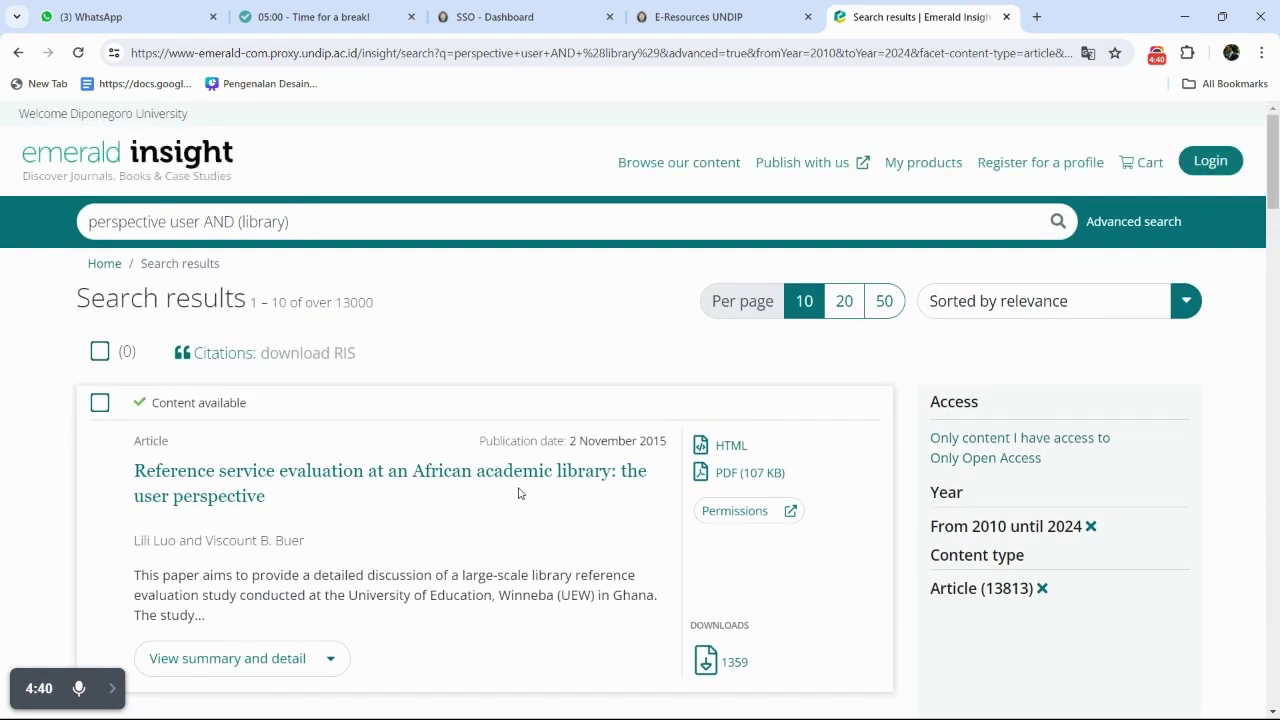
Expand the summary and detail of "Text a librarian: a look from the user perspective" and of the African academic library article
{"action": "scroll", "coordinate": [519, 493], "scroll_direction": "down", "scroll_amount": 2}
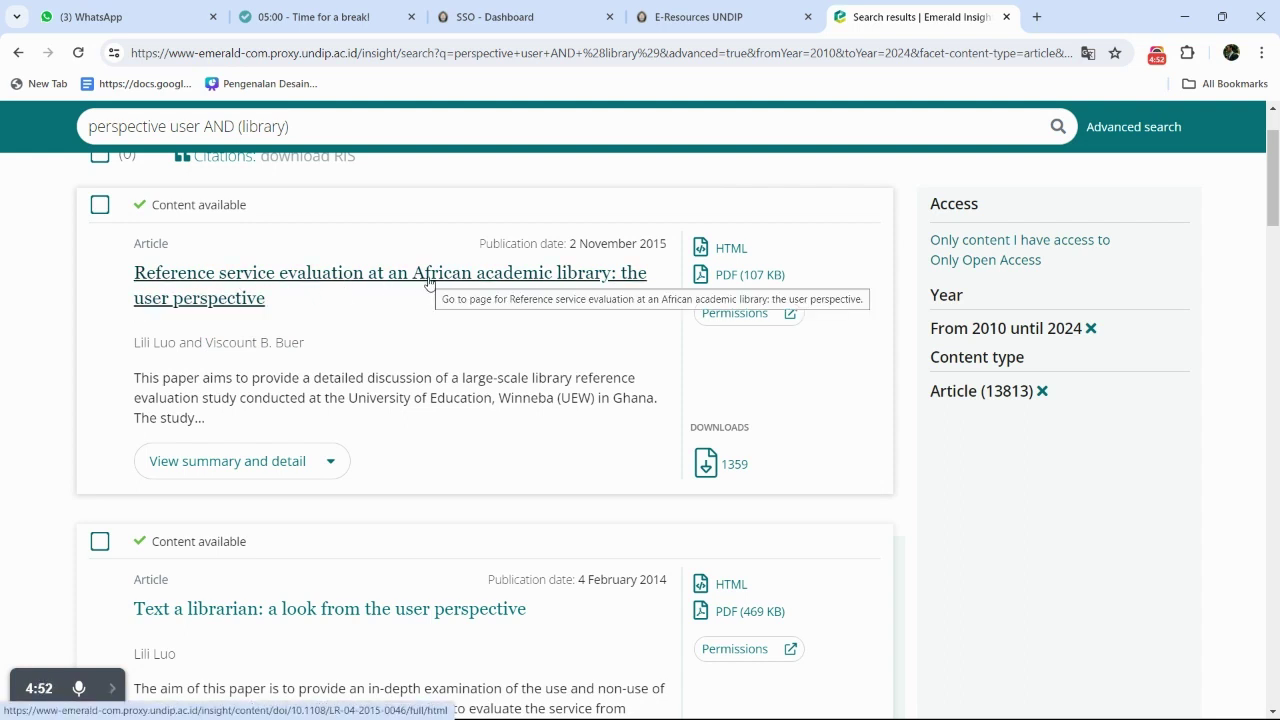
{"action": "scroll", "coordinate": [428, 281], "scroll_direction": "down", "scroll_amount": 3}
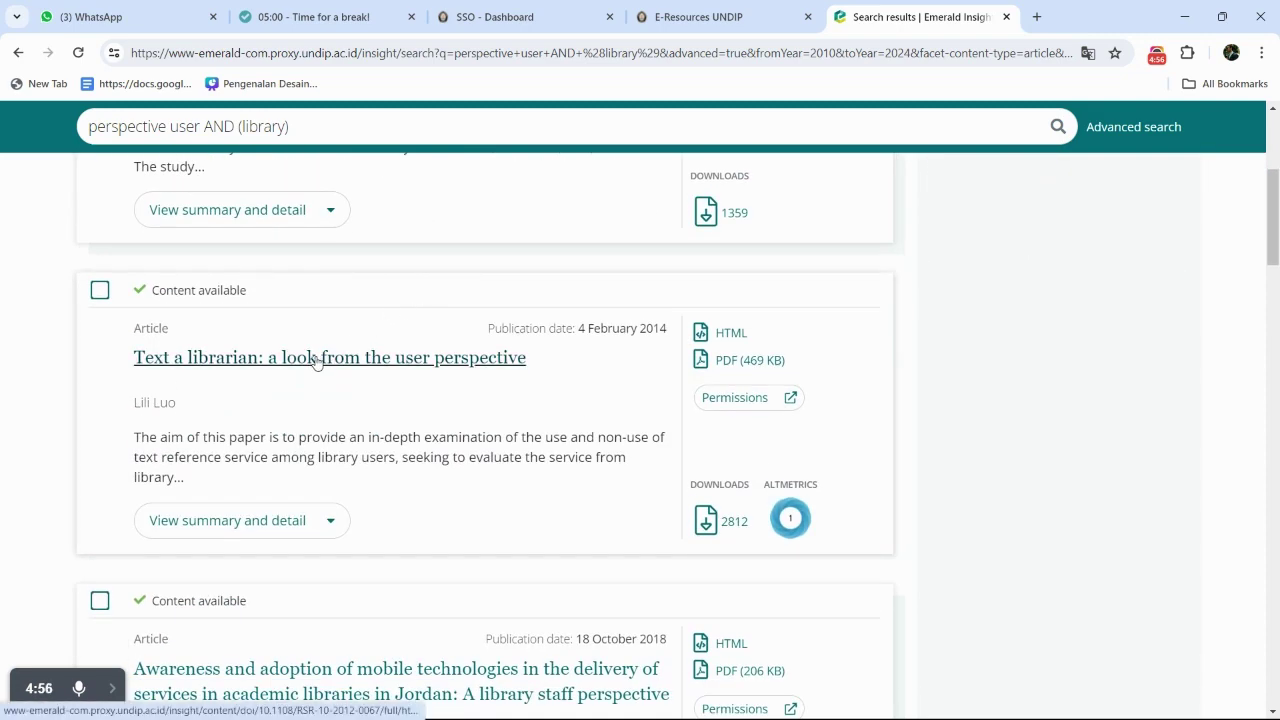
{"action": "left_click", "coordinate": [237, 528]}
{"action": "scroll", "coordinate": [354, 371], "scroll_direction": "up", "scroll_amount": 2}
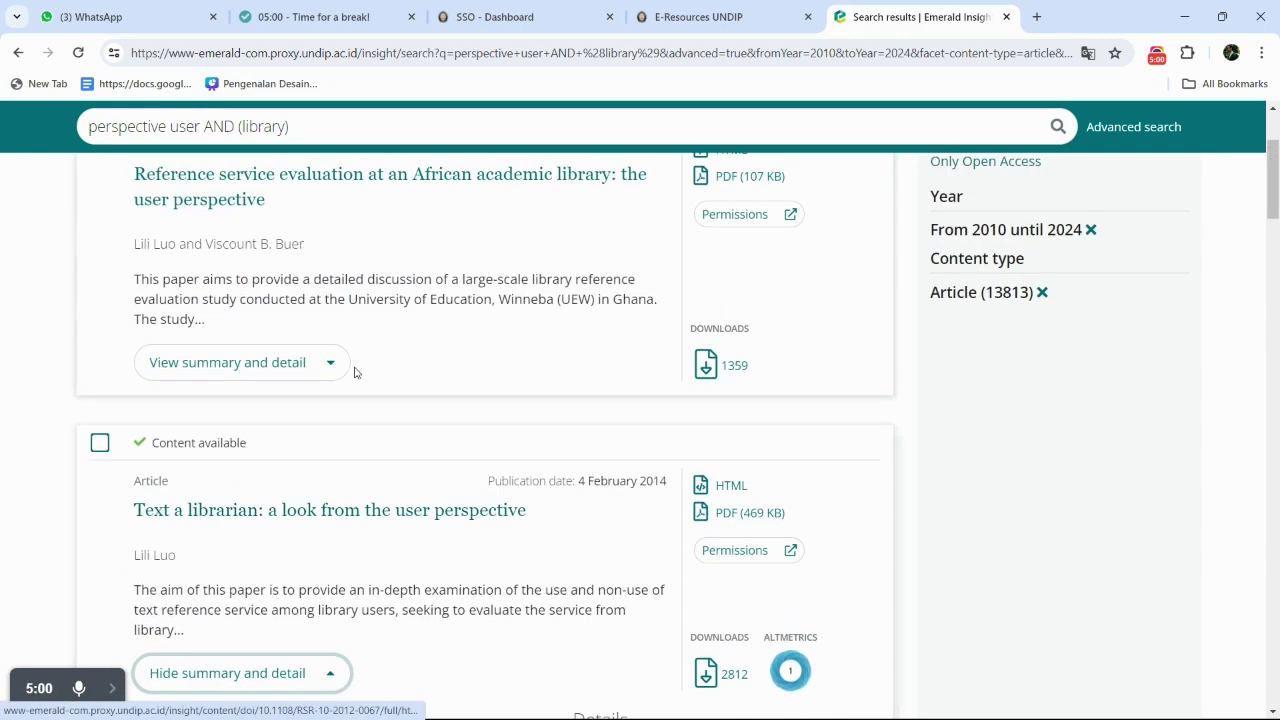
{"action": "left_click", "coordinate": [287, 363]}
Read through the abstracts, publication details and keywords of the two expanded articles
{"action": "scroll", "coordinate": [287, 363], "scroll_direction": "down", "scroll_amount": 3}
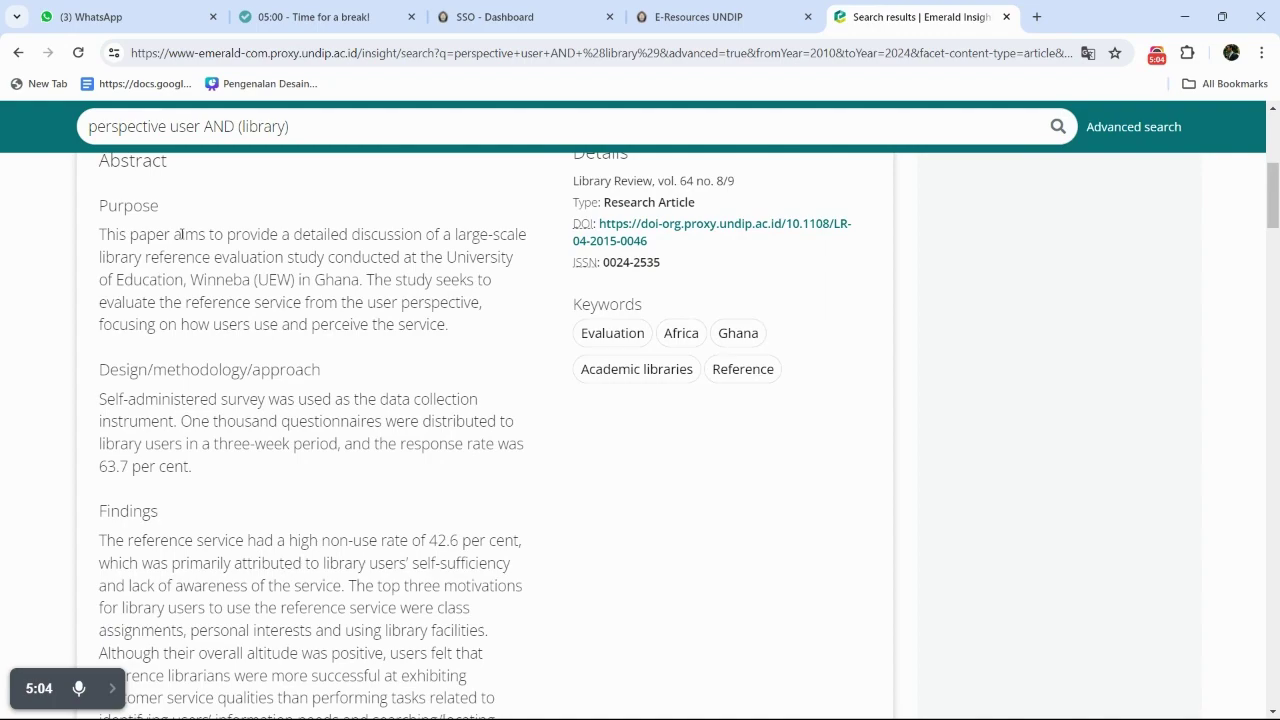
{"action": "scroll", "coordinate": [180, 234], "scroll_direction": "down", "scroll_amount": 3}
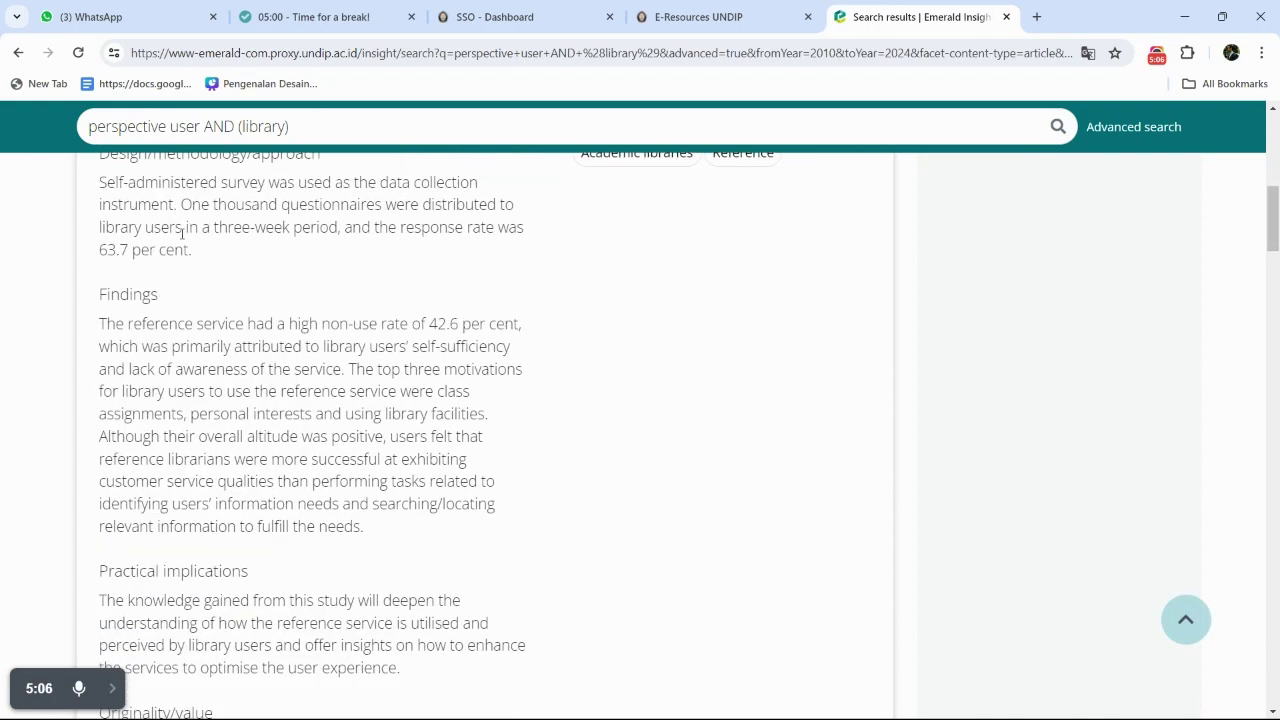
{"action": "scroll", "coordinate": [181, 234], "scroll_direction": "down", "scroll_amount": 8}
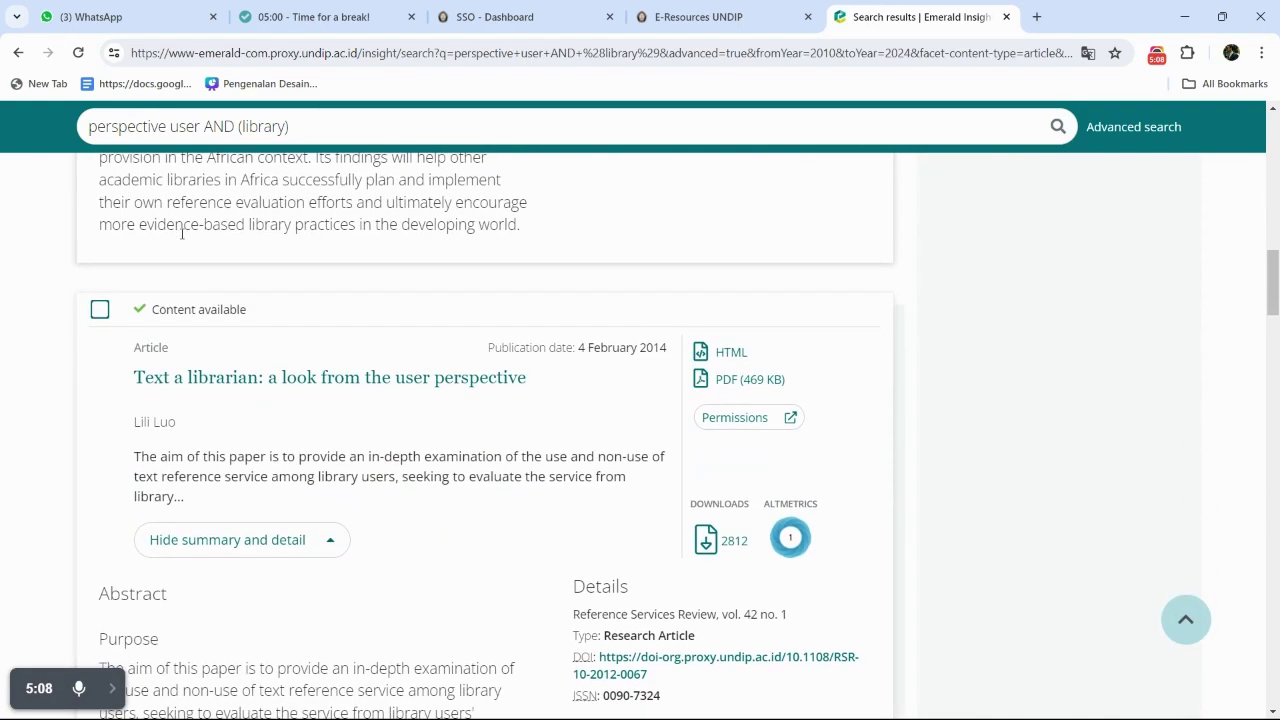
{"action": "scroll", "coordinate": [181, 234], "scroll_direction": "down", "scroll_amount": 5}
{"action": "scroll", "coordinate": [182, 237], "scroll_direction": "down", "scroll_amount": 3}
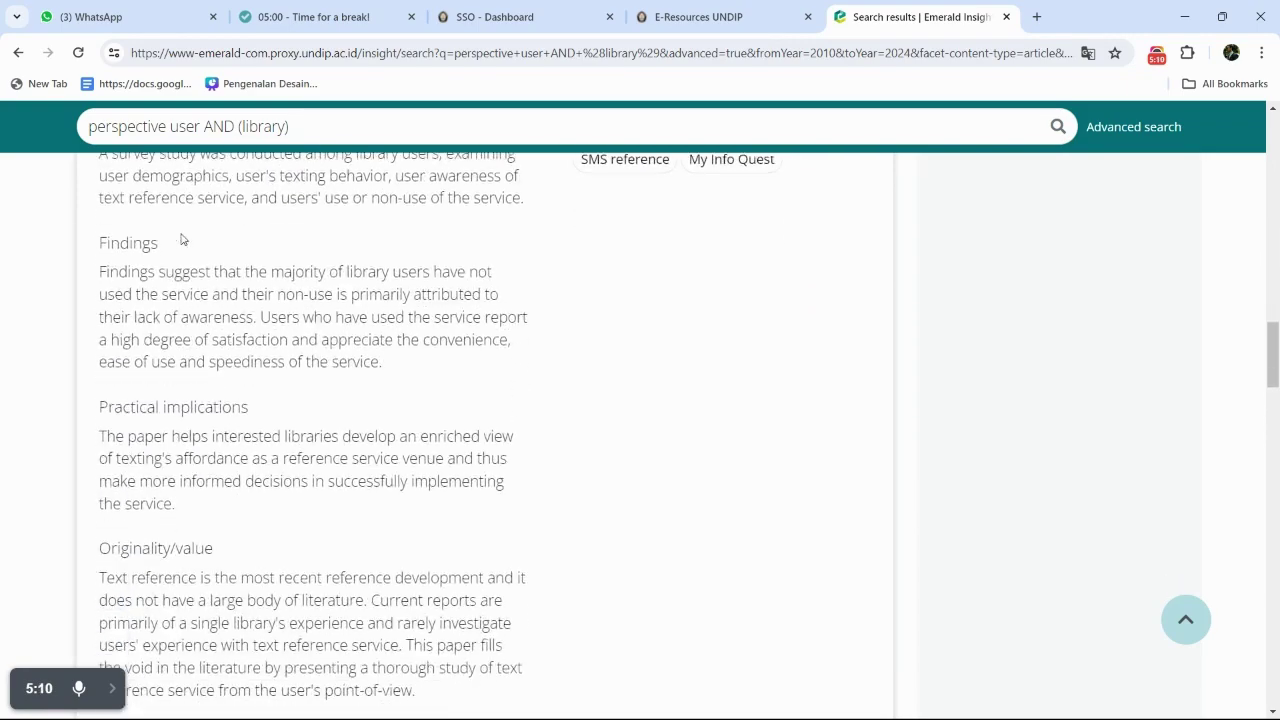
{"action": "scroll", "coordinate": [182, 237], "scroll_direction": "down", "scroll_amount": 1}
{"action": "scroll", "coordinate": [182, 237], "scroll_direction": "down", "scroll_amount": 20}
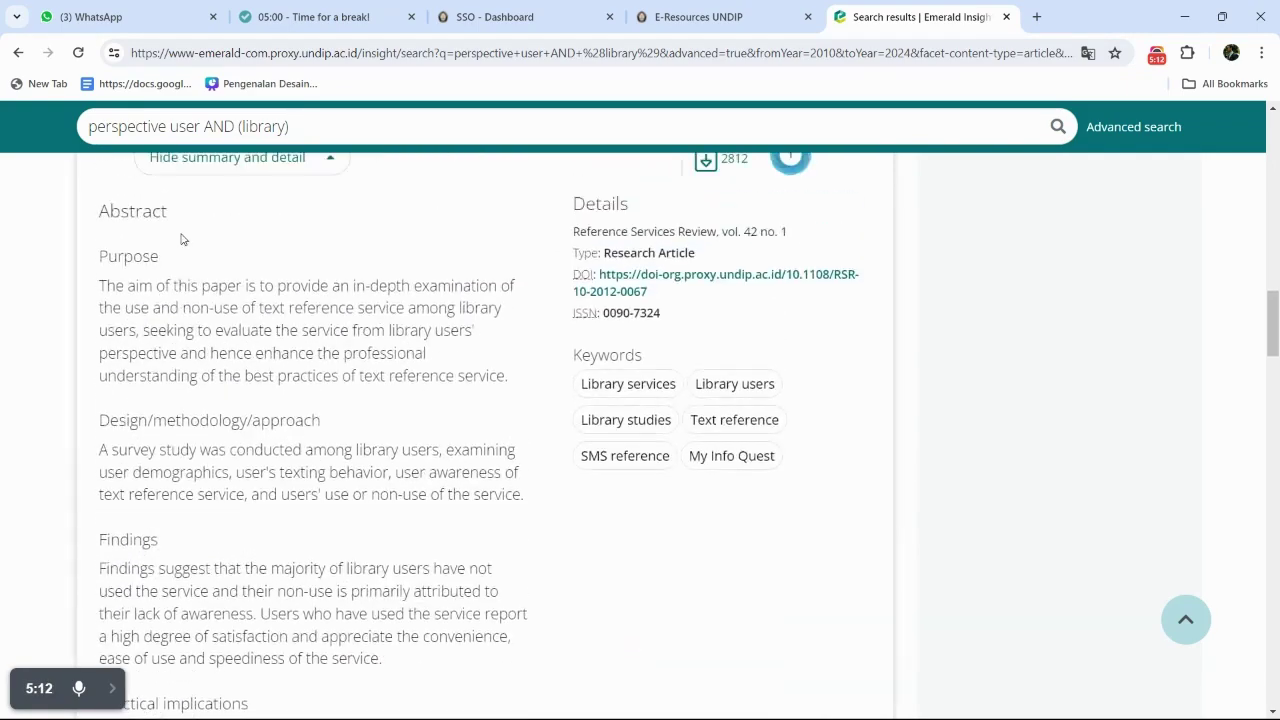
{"action": "scroll", "coordinate": [181, 234], "scroll_direction": "up", "scroll_amount": 6}
{"action": "scroll", "coordinate": [180, 226], "scroll_direction": "down", "scroll_amount": 3}
Hide the summary and detail of both expanded articles
{"action": "left_click", "coordinate": [214, 479]}
{"action": "scroll", "coordinate": [225, 469], "scroll_direction": "down", "scroll_amount": 3}
{"action": "left_click", "coordinate": [240, 575]}
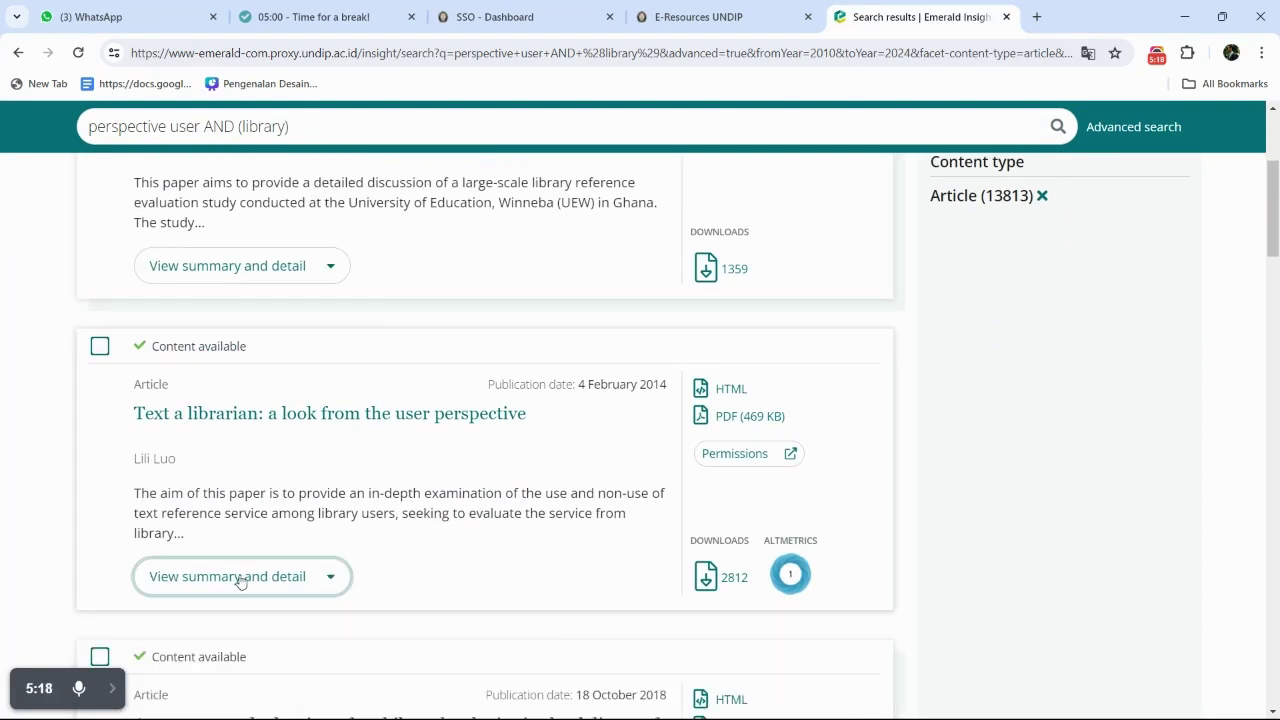
Review the top of the results list and open the article "Reference service evaluation at an African academic library: the user perspective"
{"action": "scroll", "coordinate": [441, 469], "scroll_direction": "up", "scroll_amount": 2}
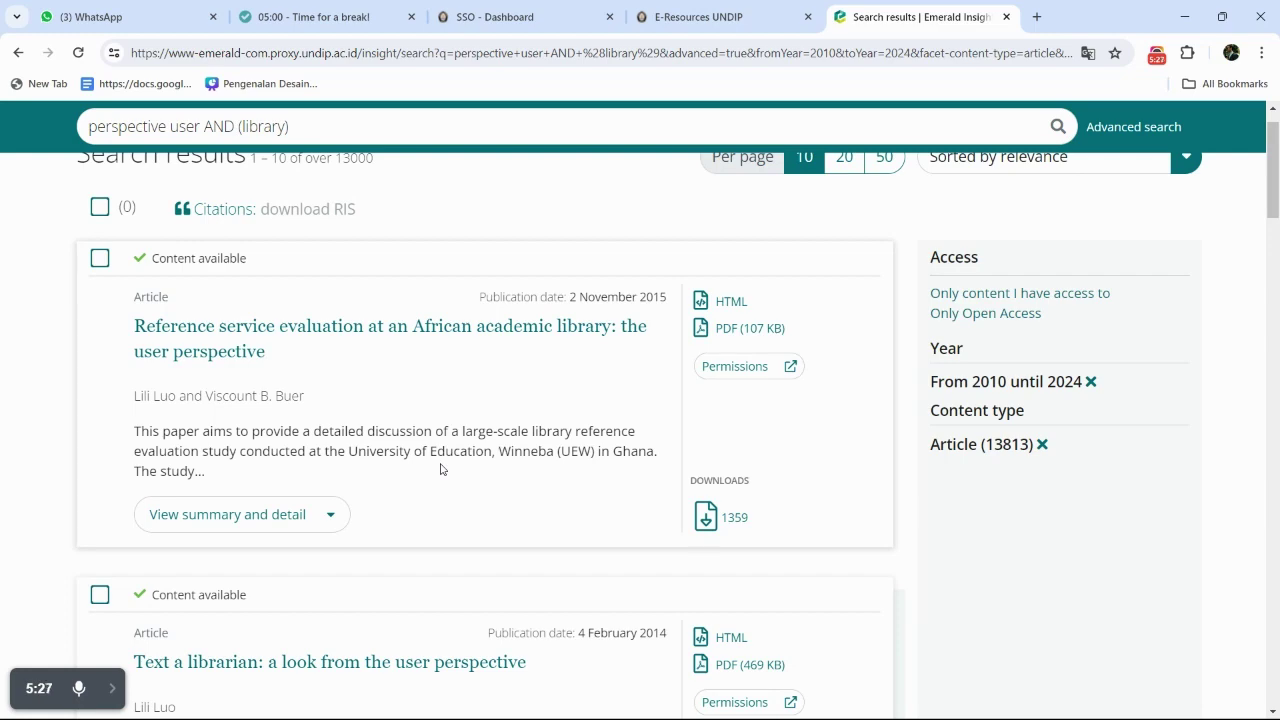
{"action": "scroll", "coordinate": [441, 463], "scroll_direction": "up", "scroll_amount": 3}
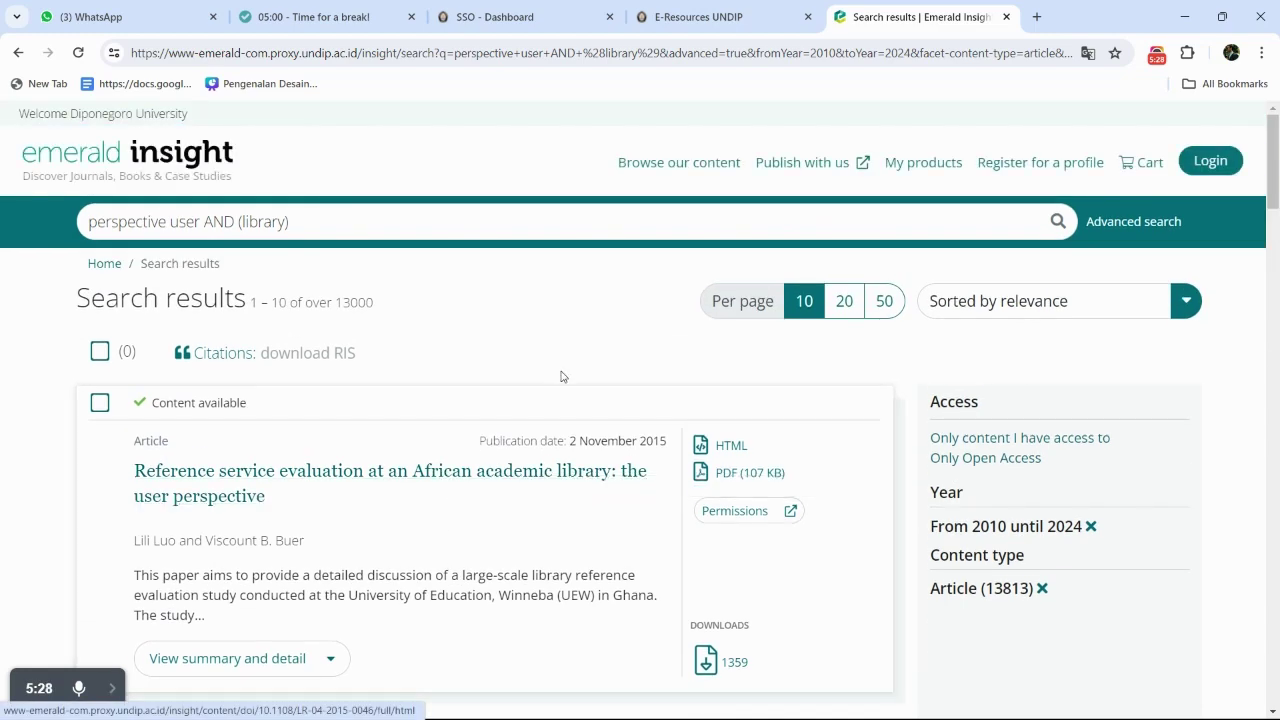
{"action": "scroll", "coordinate": [479, 378], "scroll_direction": "down", "scroll_amount": 2}
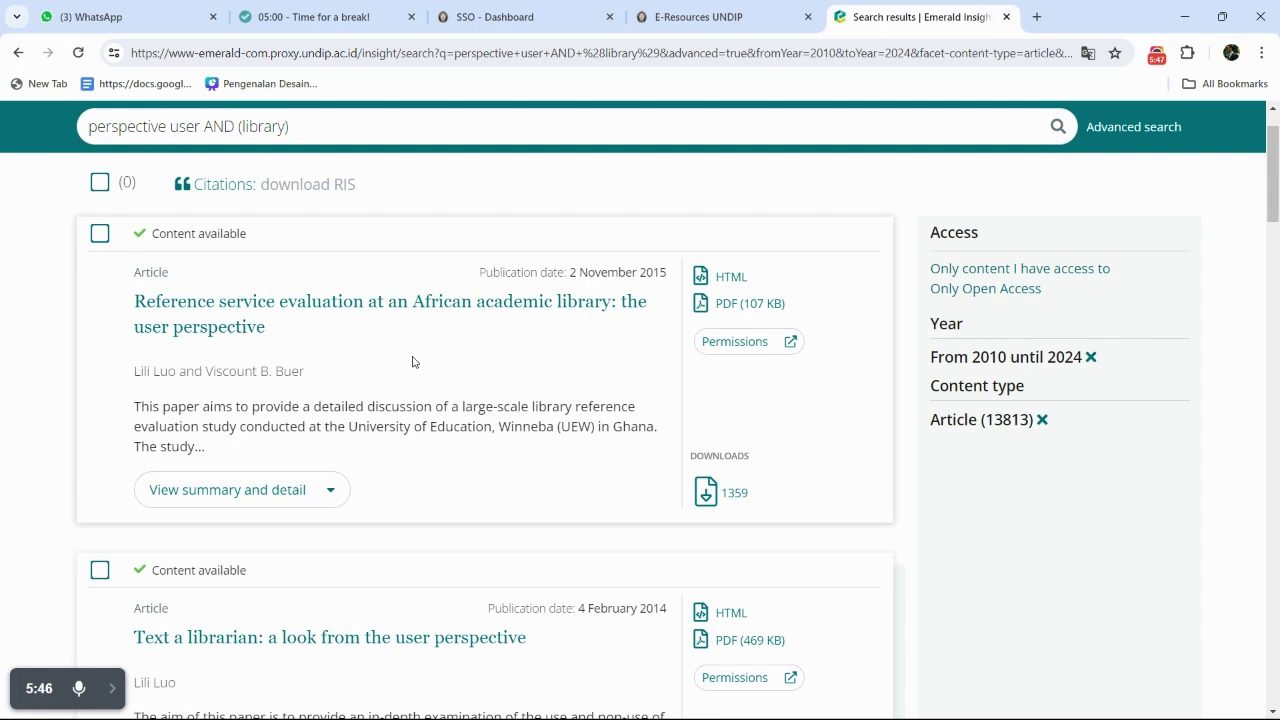
{"action": "scroll", "coordinate": [412, 362], "scroll_direction": "down", "scroll_amount": 2}
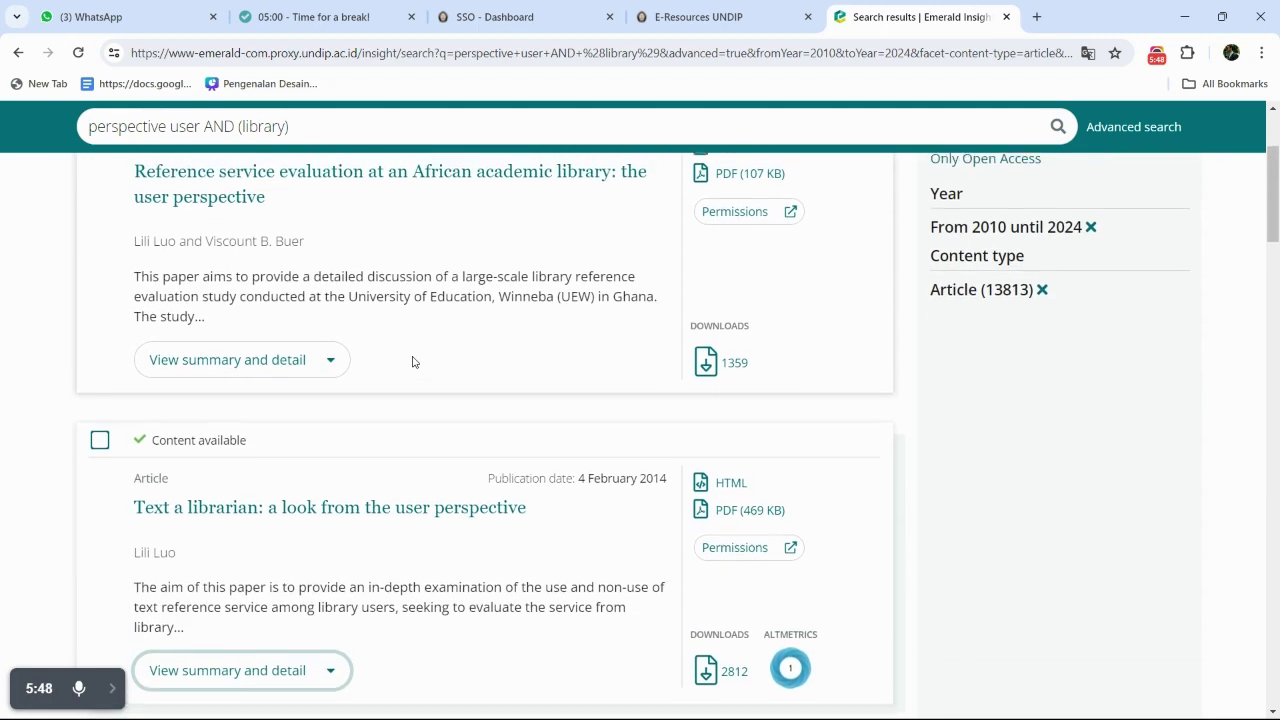
{"action": "scroll", "coordinate": [413, 360], "scroll_direction": "up", "scroll_amount": 1}
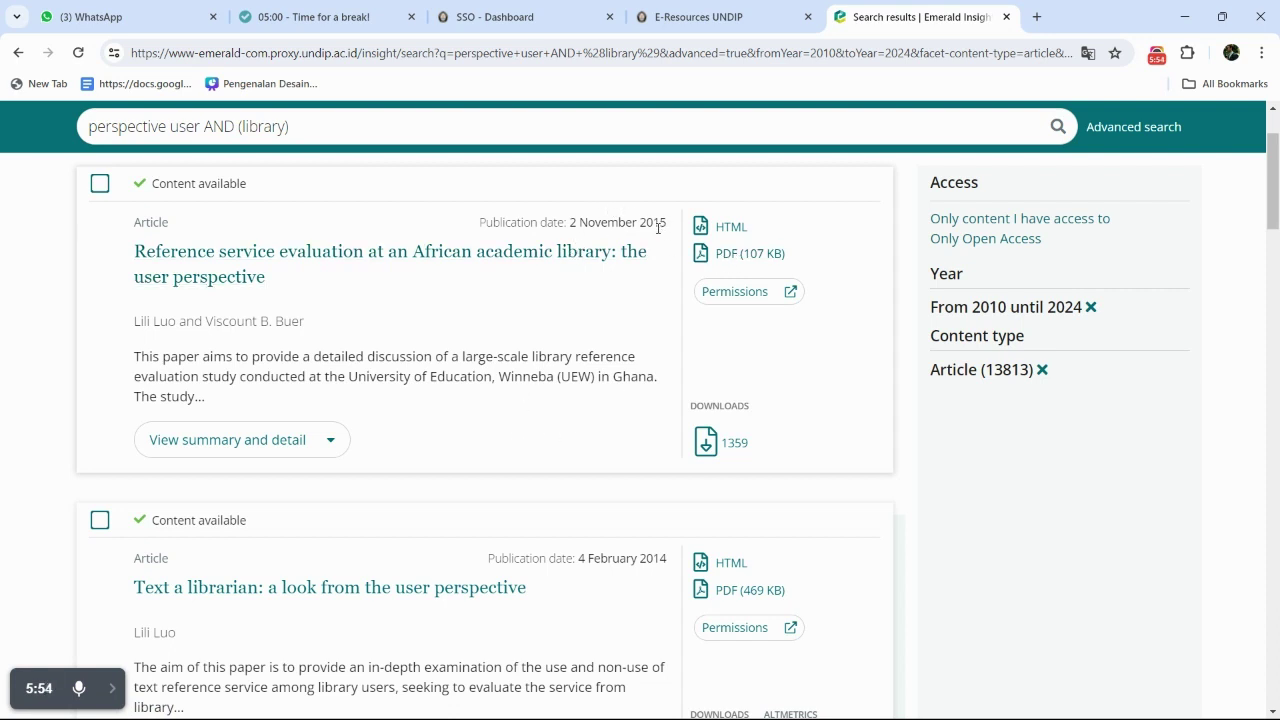
{"action": "left_click", "coordinate": [507, 259]}
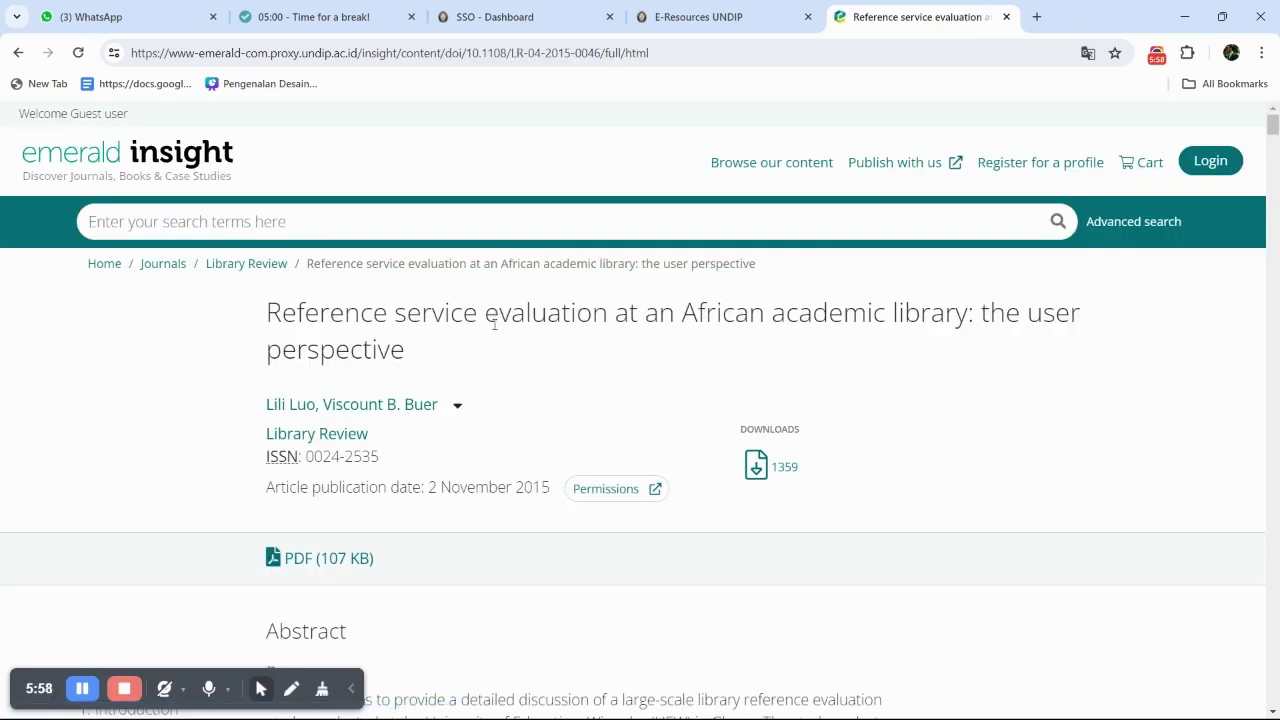
Check the research topic in the Word document and compare it with the opened article's title, highlighting its user perspective and academic library wording
{"action": "key", "text": "alt+Tab"}
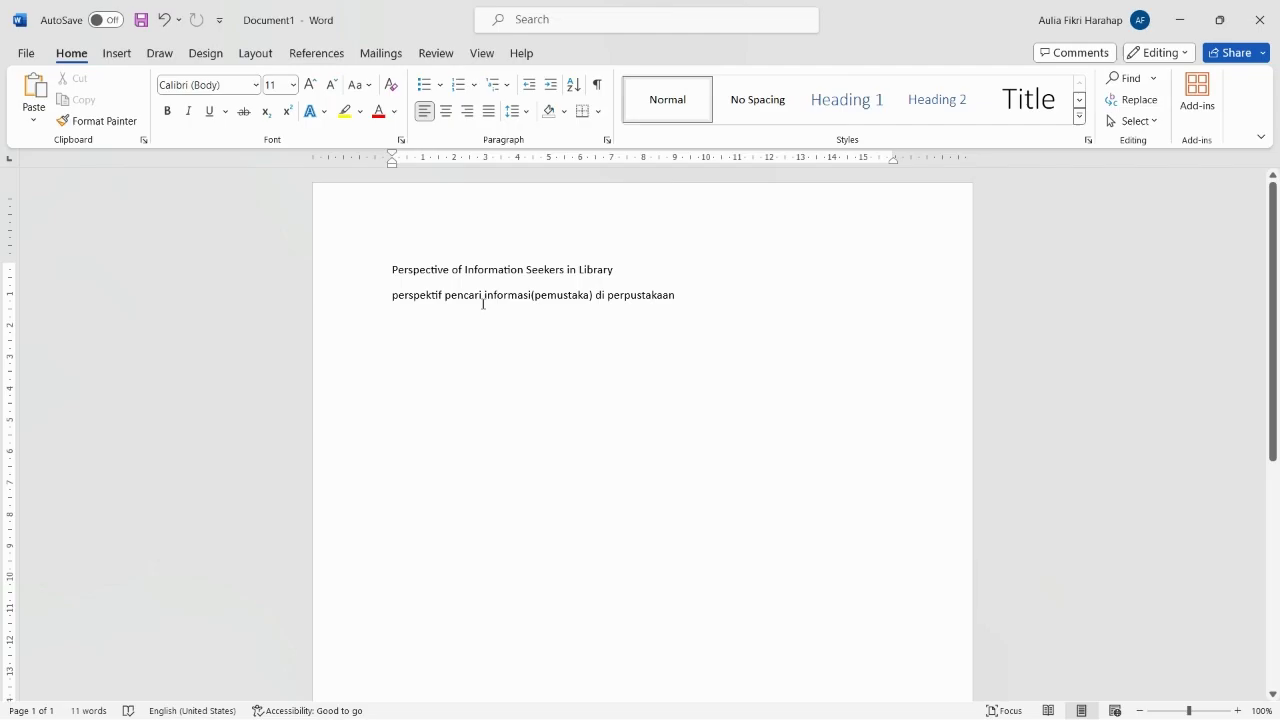
{"action": "key", "text": "alt+Tab"}
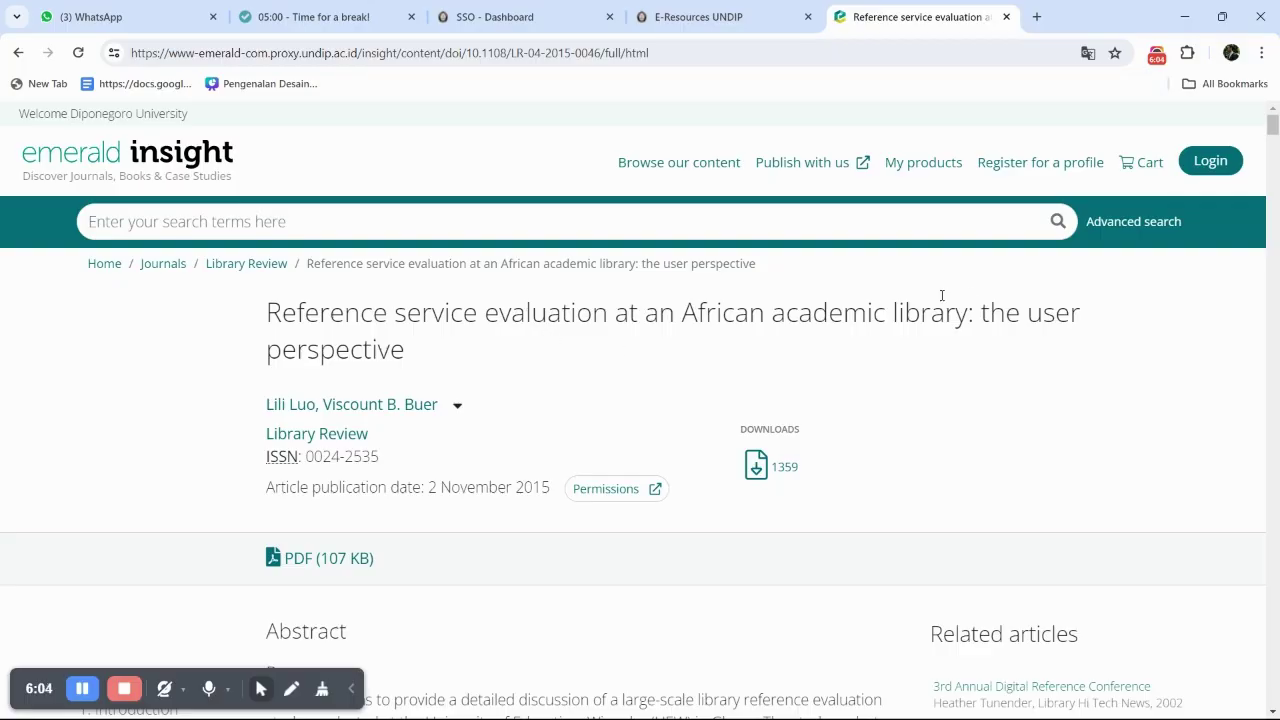
{"action": "left_click_drag", "start_coordinate": [988, 313], "coordinate": [506, 352]}
{"action": "left_click_drag", "start_coordinate": [884, 313], "coordinate": [685, 297]}
{"action": "left_click", "coordinate": [566, 377]}
Open the PDF version of the African academic library article
{"action": "scroll", "coordinate": [566, 377], "scroll_direction": "down", "scroll_amount": 1}
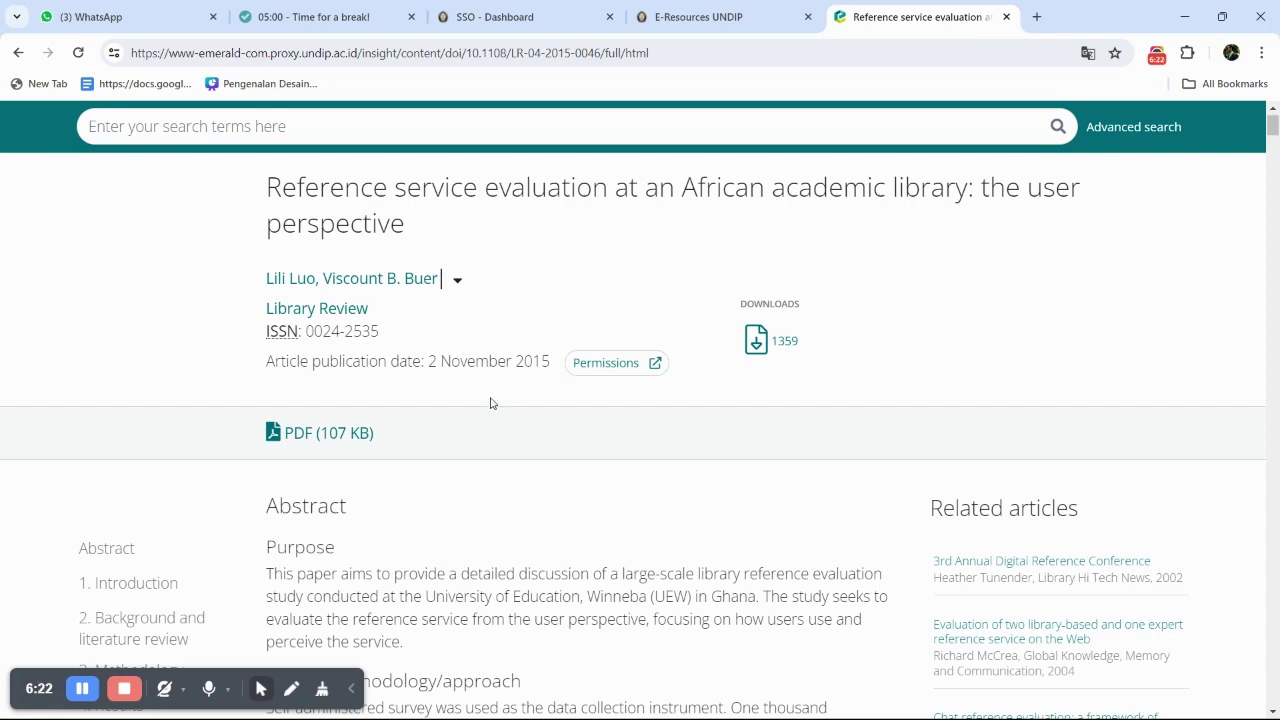
{"action": "scroll", "coordinate": [490, 404], "scroll_direction": "up", "scroll_amount": 1}
{"action": "scroll", "coordinate": [491, 405], "scroll_direction": "down", "scroll_amount": 1}
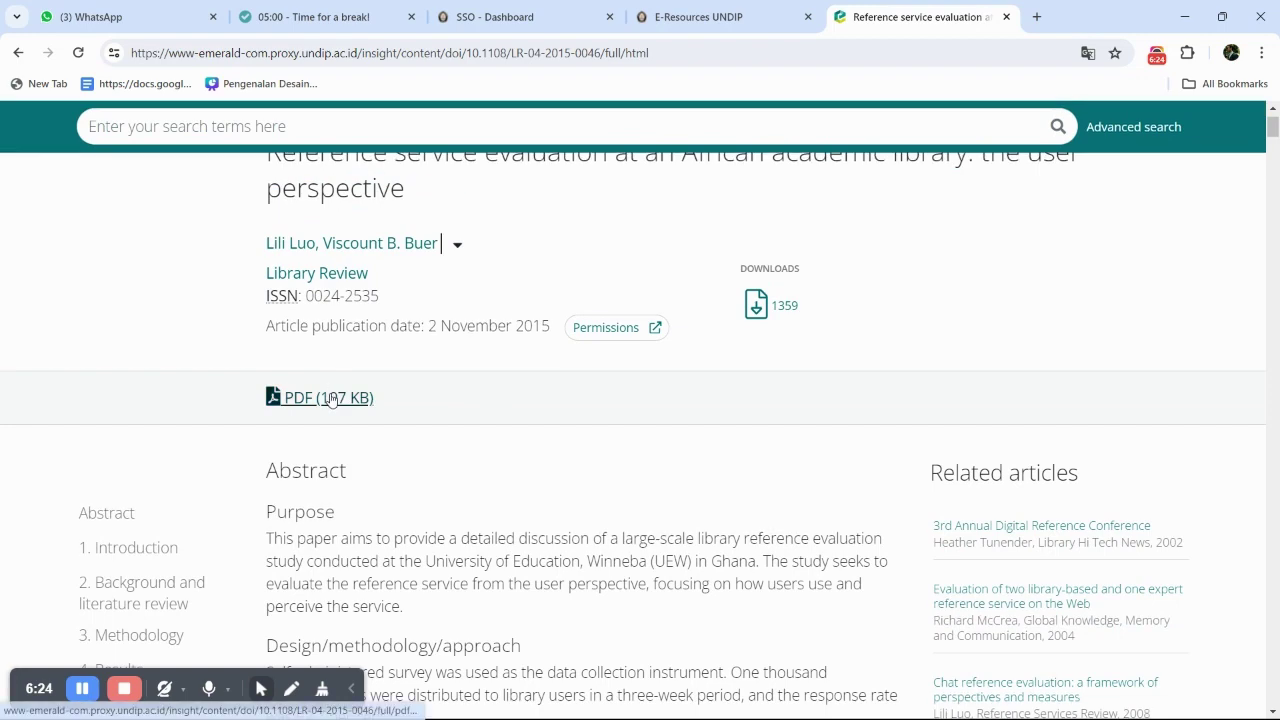
{"action": "left_click", "coordinate": [332, 399]}
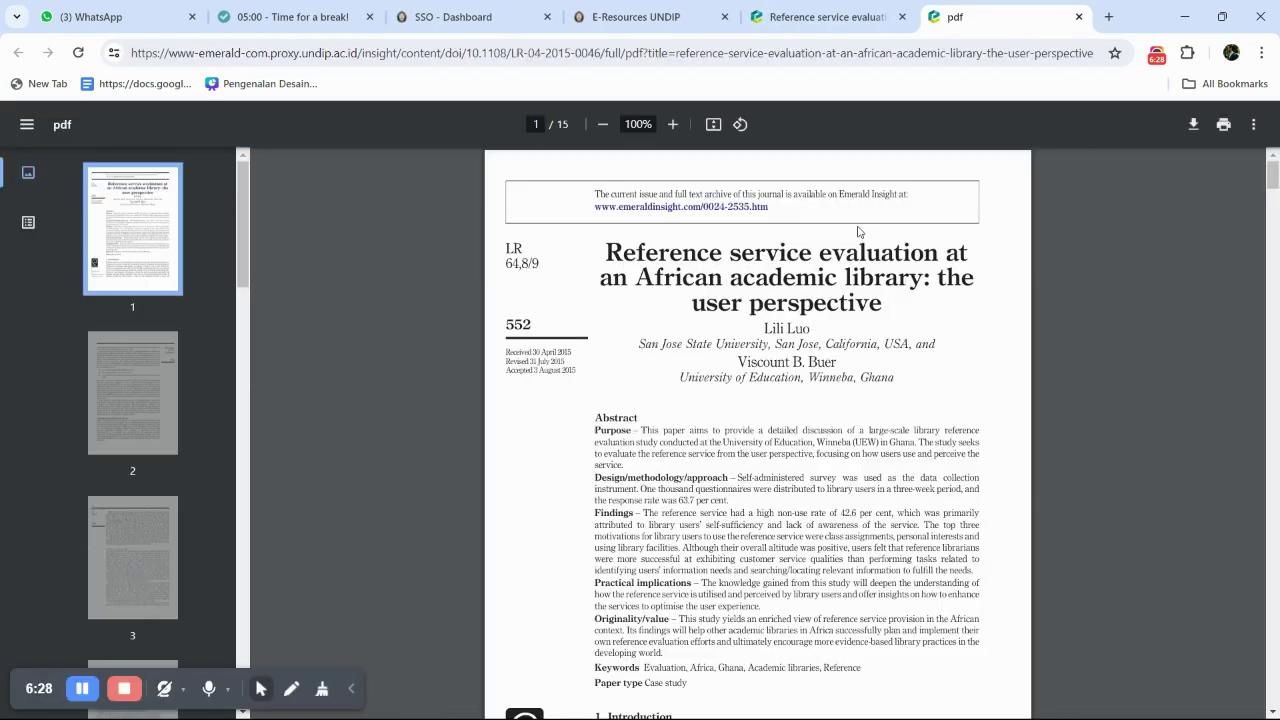
{"action": "scroll", "coordinate": [703, 374], "scroll_direction": "down", "scroll_amount": 3}
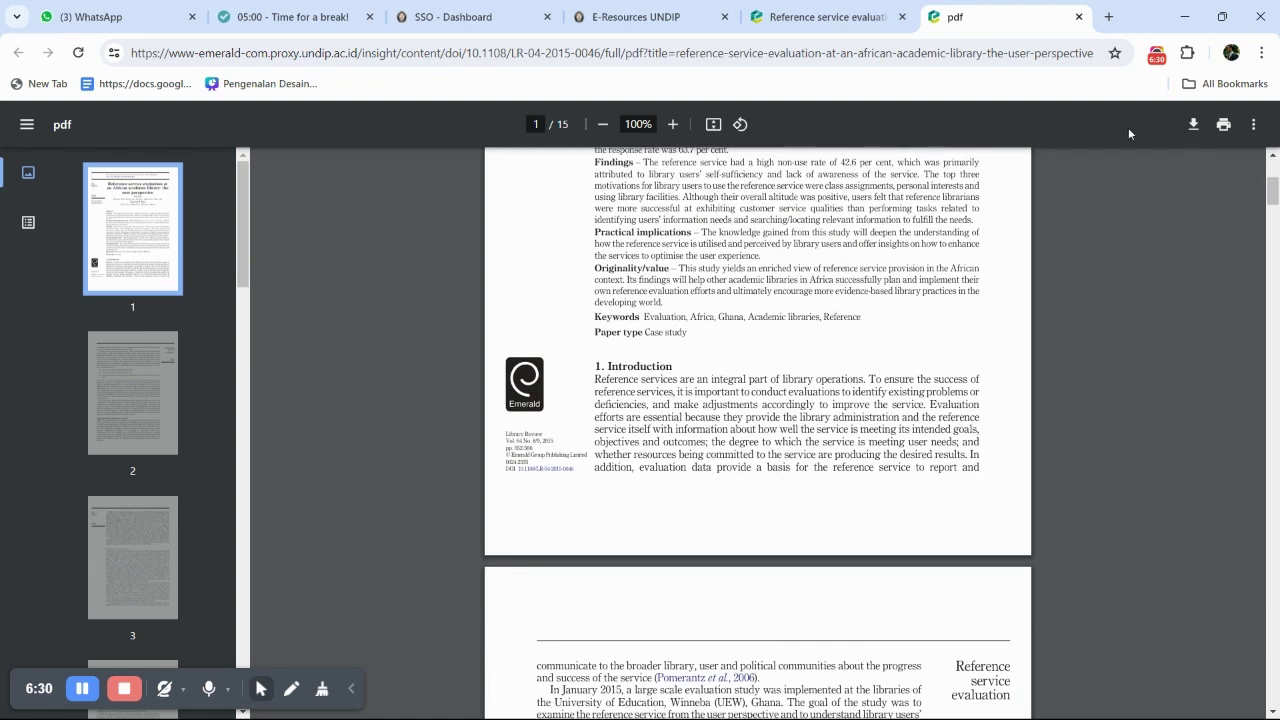
{"action": "left_click", "coordinate": [1195, 124]}
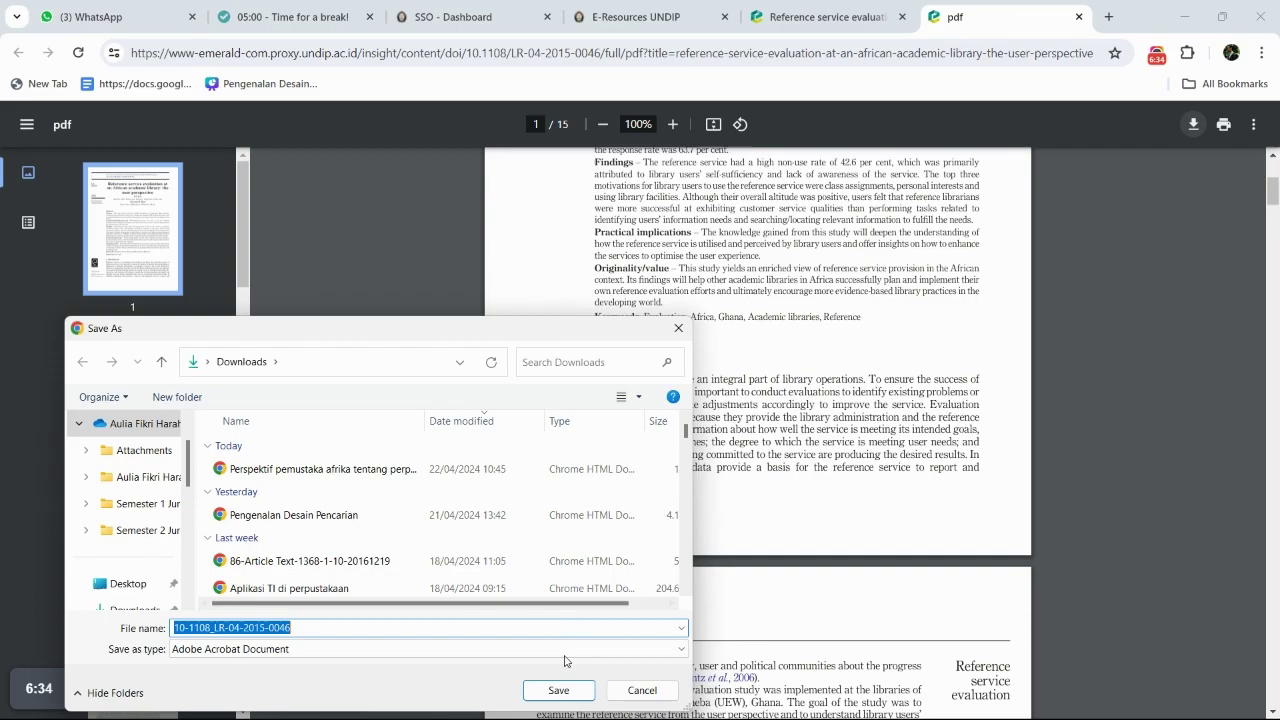
{"action": "left_click", "coordinate": [556, 690]}
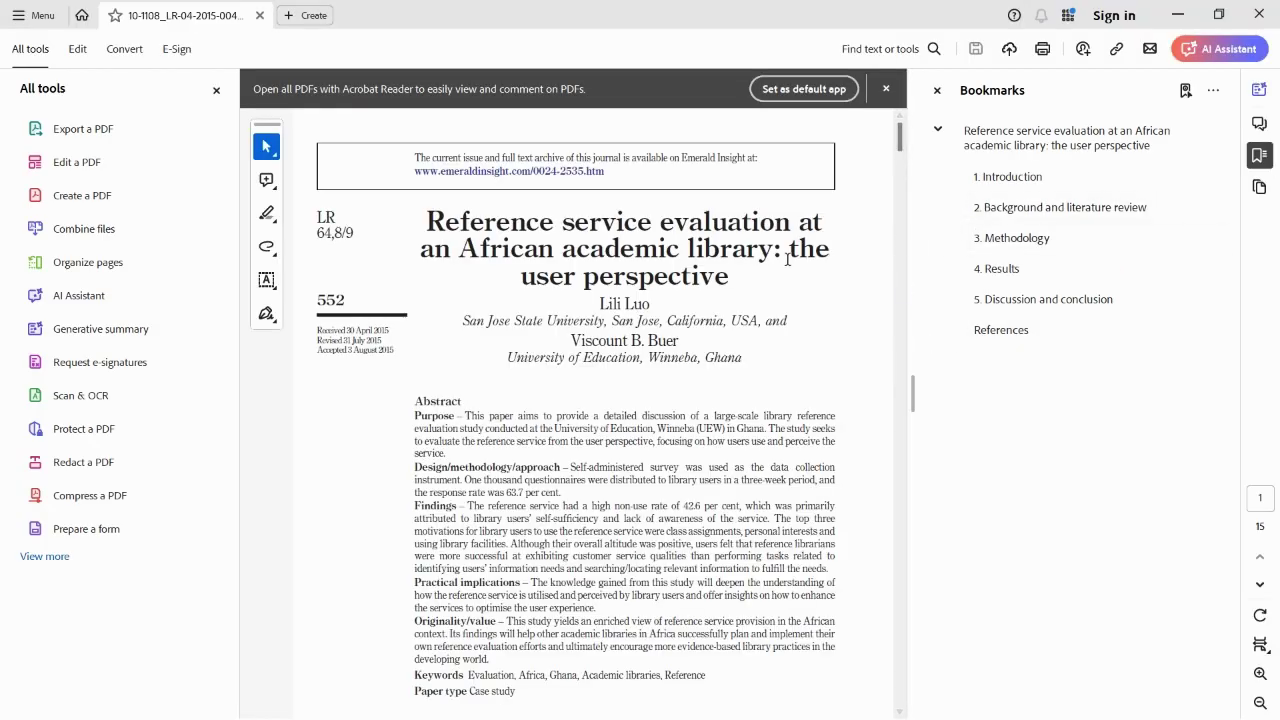
{"action": "key", "text": "alt+Tab"}
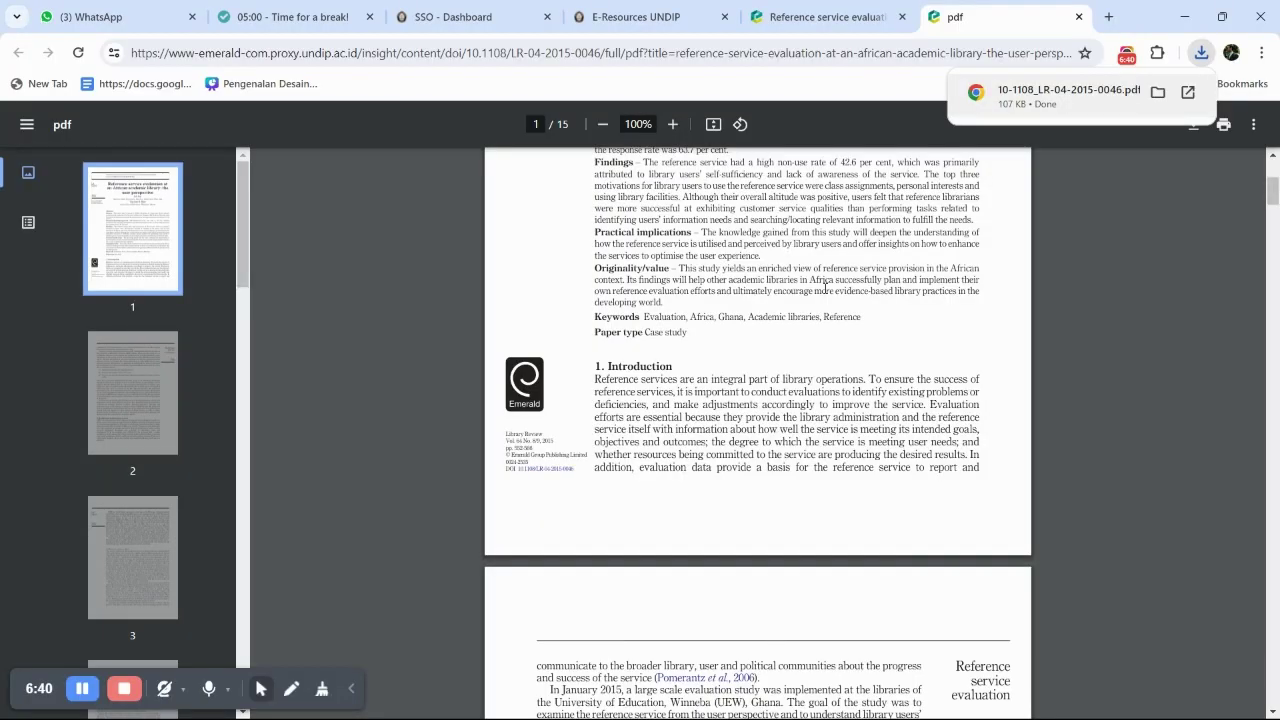
Skim the PDF through its third page and return to the article's Emerald Insight page
{"action": "scroll", "coordinate": [845, 324], "scroll_direction": "down", "scroll_amount": 5}
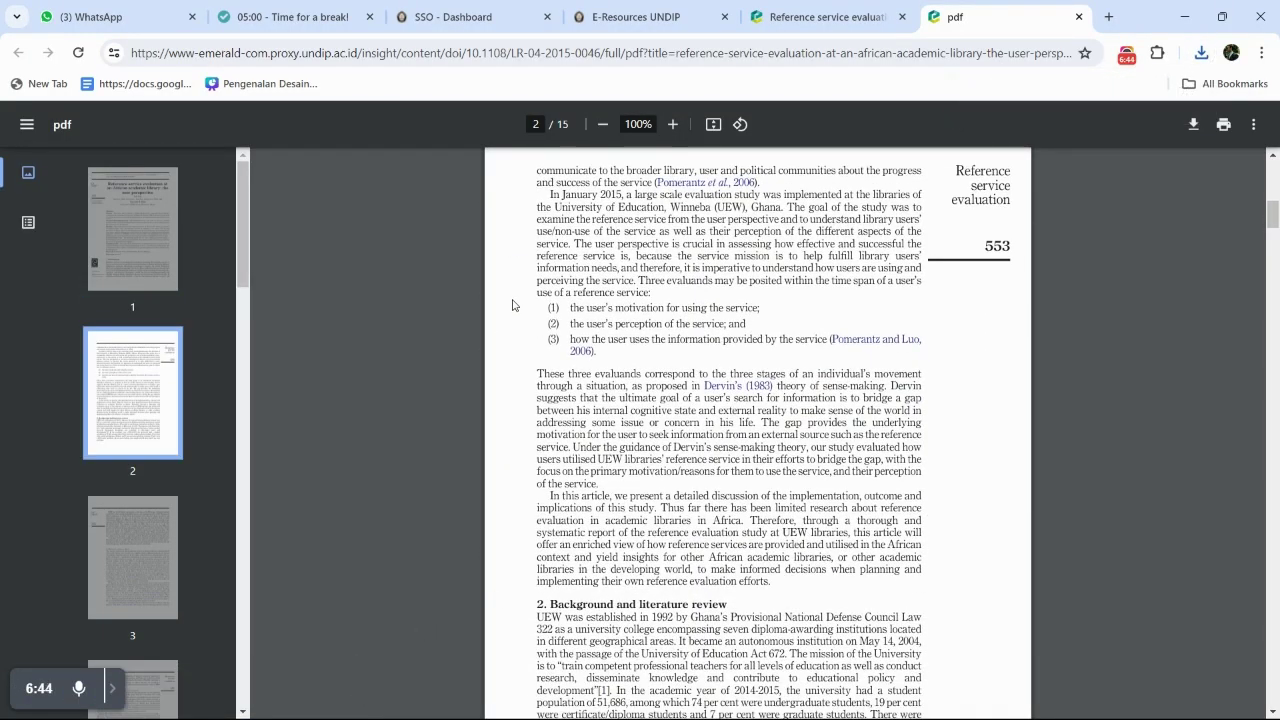
{"action": "scroll", "coordinate": [512, 305], "scroll_direction": "down", "scroll_amount": 3}
{"action": "scroll", "coordinate": [396, 453], "scroll_direction": "down", "scroll_amount": 8}
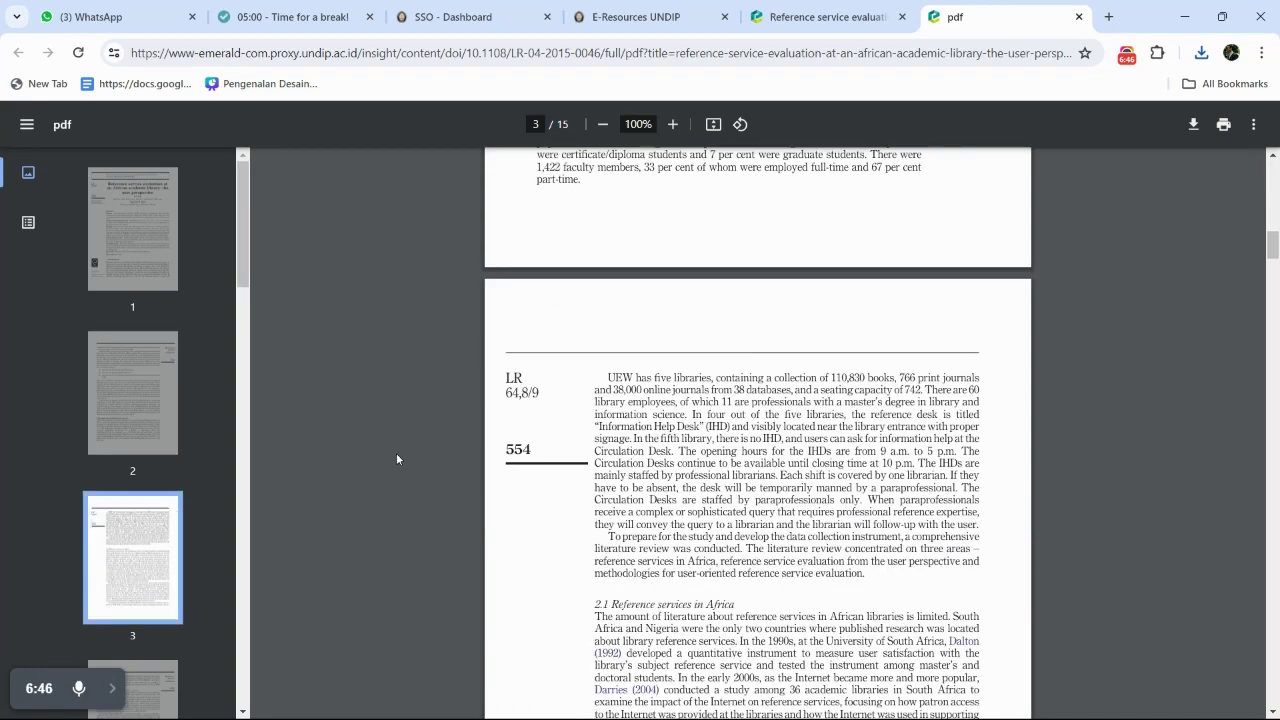
{"action": "left_click", "coordinate": [828, 17]}
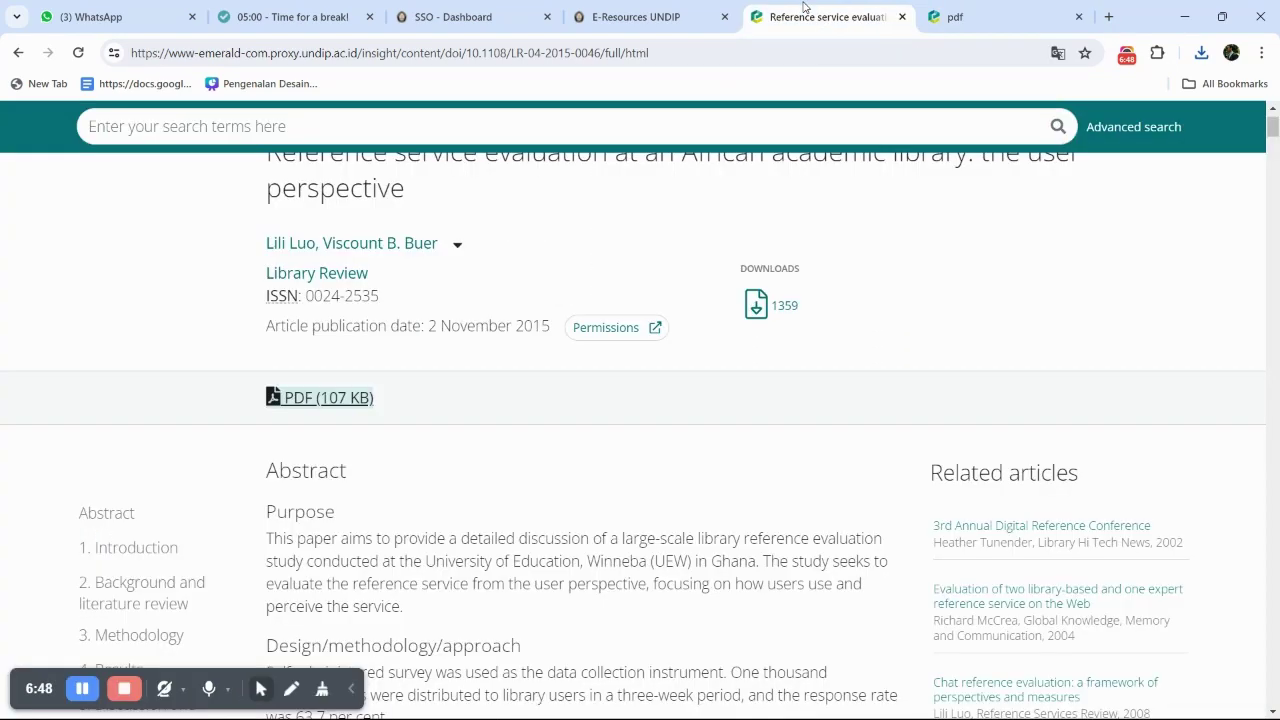
{"action": "scroll", "coordinate": [497, 368], "scroll_direction": "up", "scroll_amount": 2}
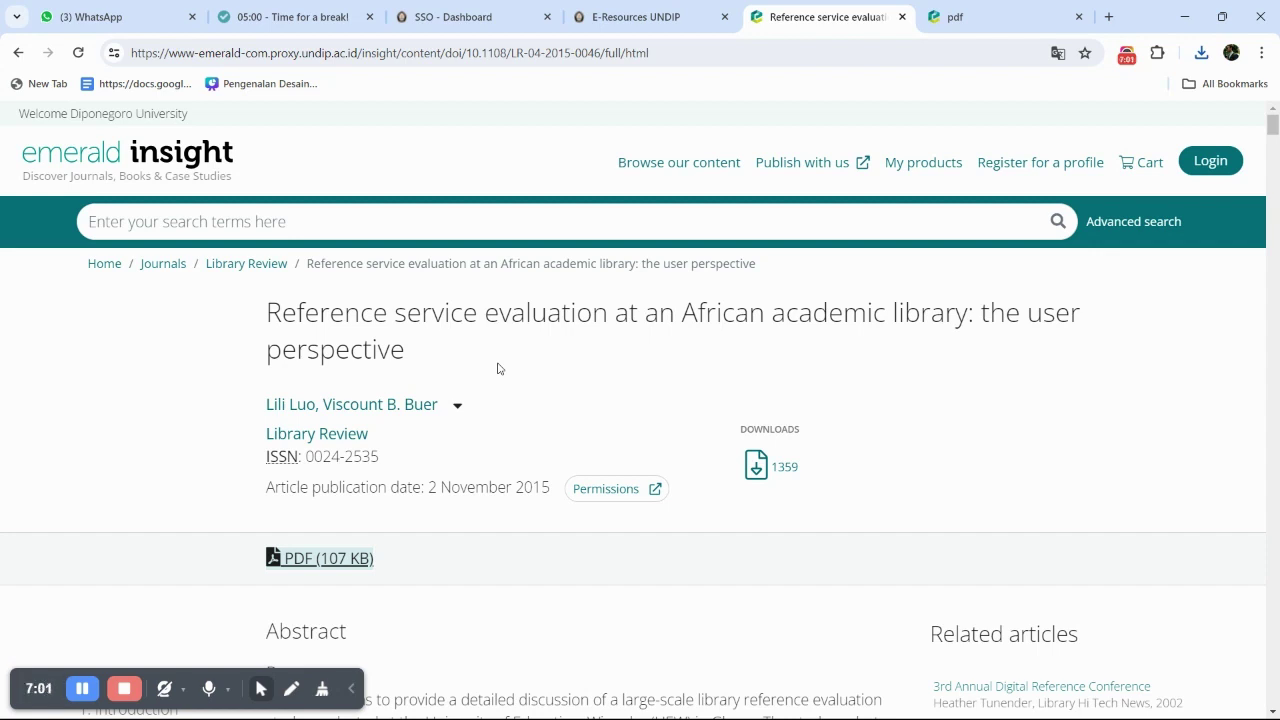
{"action": "left_click", "coordinate": [1121, 62]}
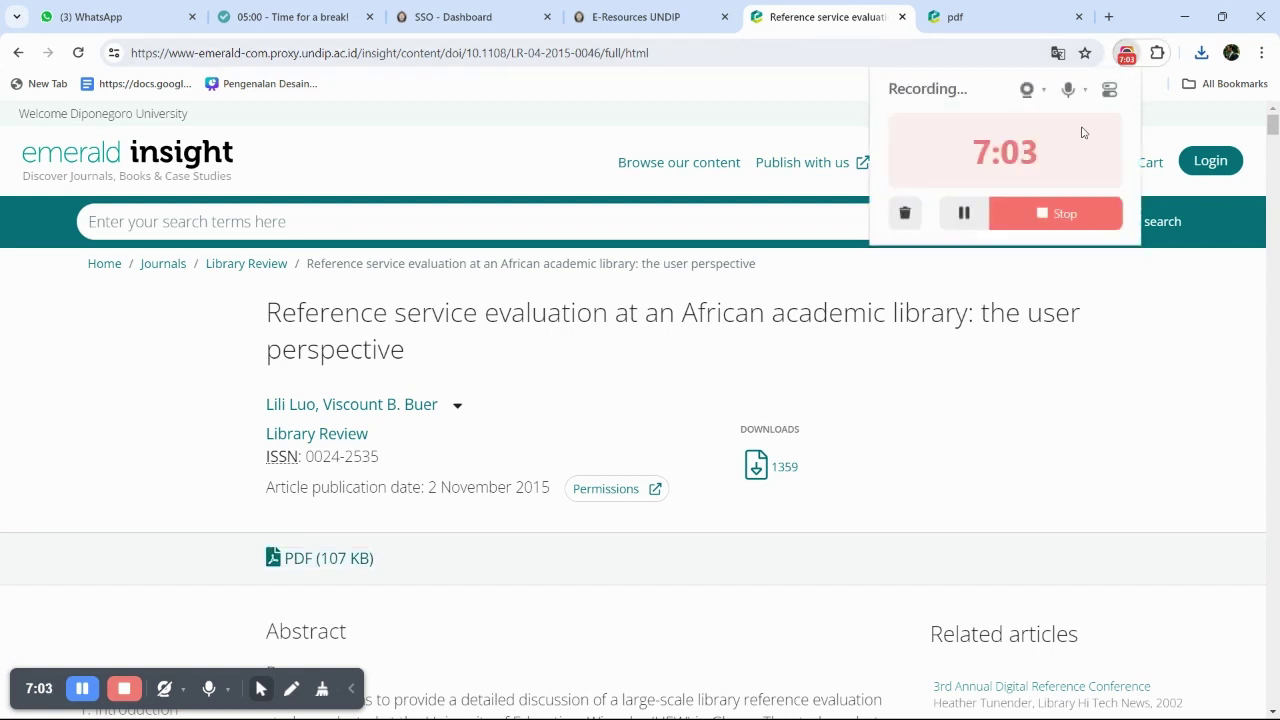
{"action": "left_click", "coordinate": [1048, 218]}
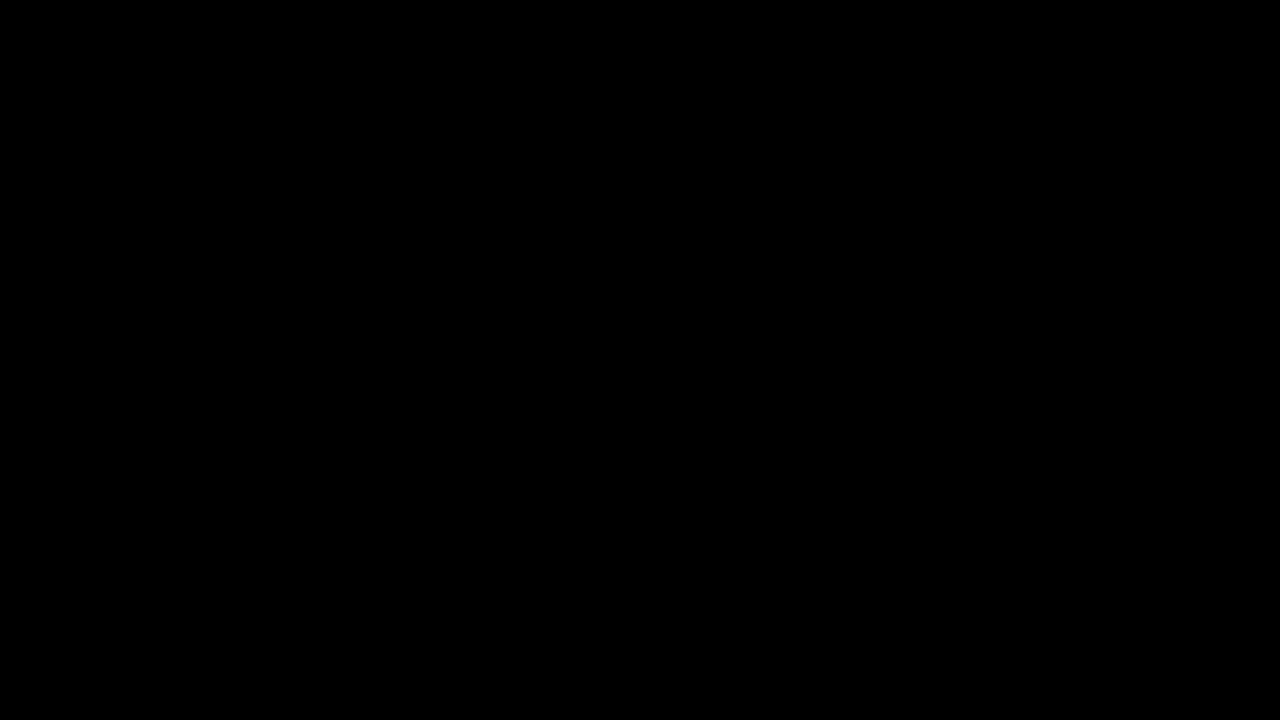